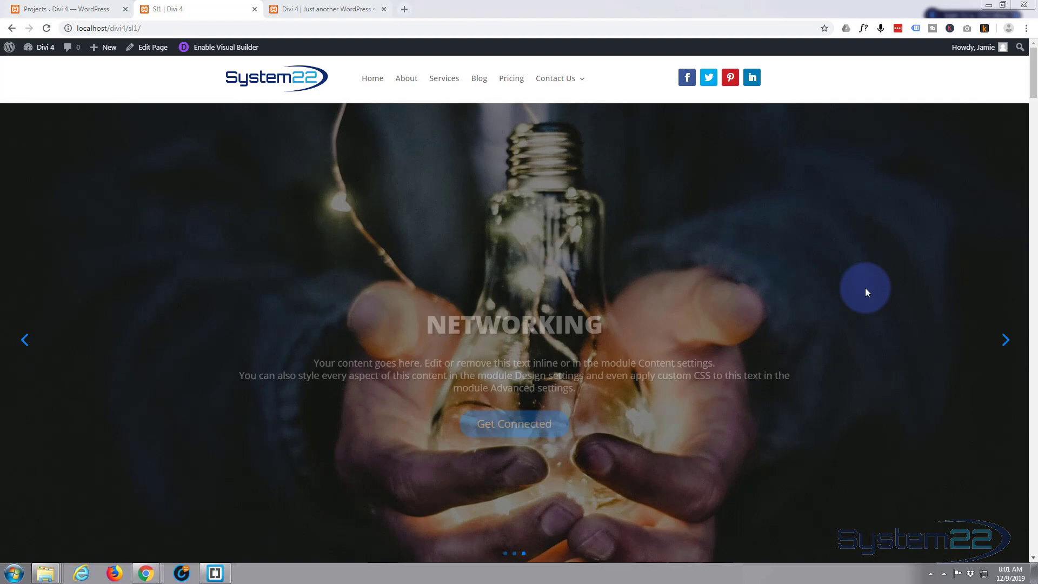
# Scroll through the reference portfolio page to view the finished example grid.
pyautogui.scroll(-10, 894, 279)
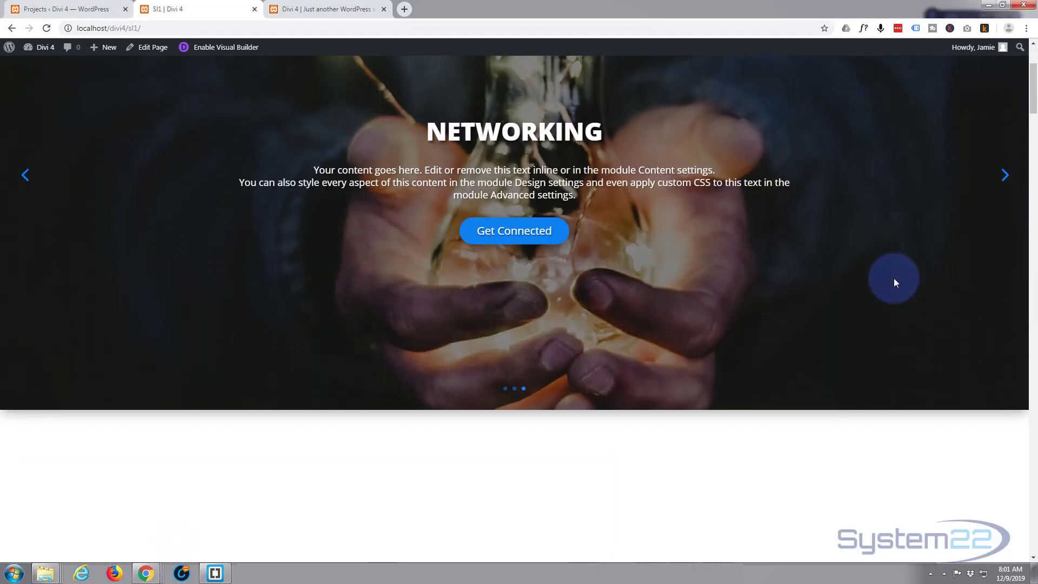
pyautogui.scroll(-12, 894, 277)
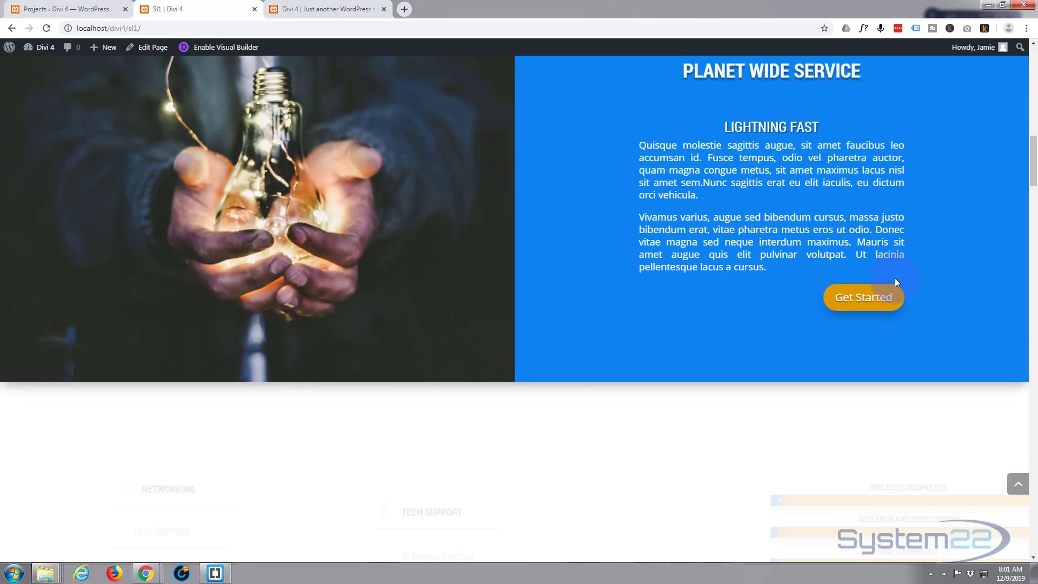
pyautogui.scroll(-10, 895, 278)
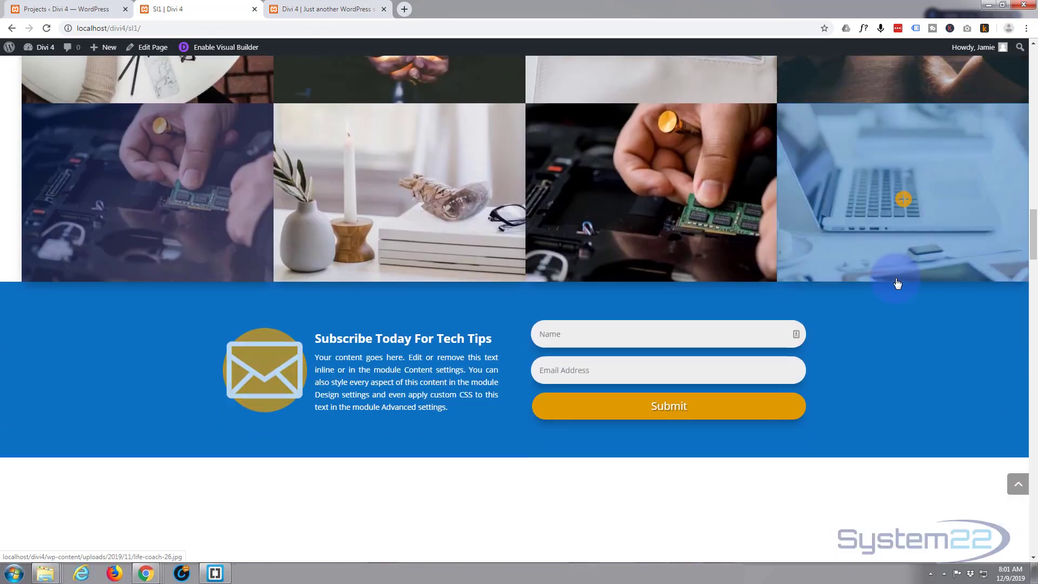
pyautogui.scroll(-12, 896, 278)
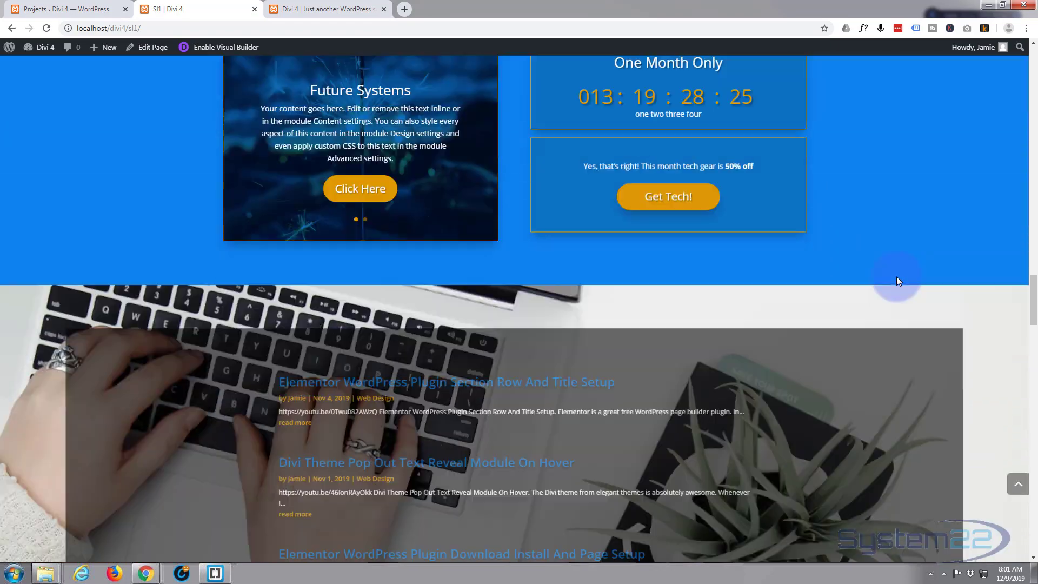
pyautogui.scroll(-10, 899, 280)
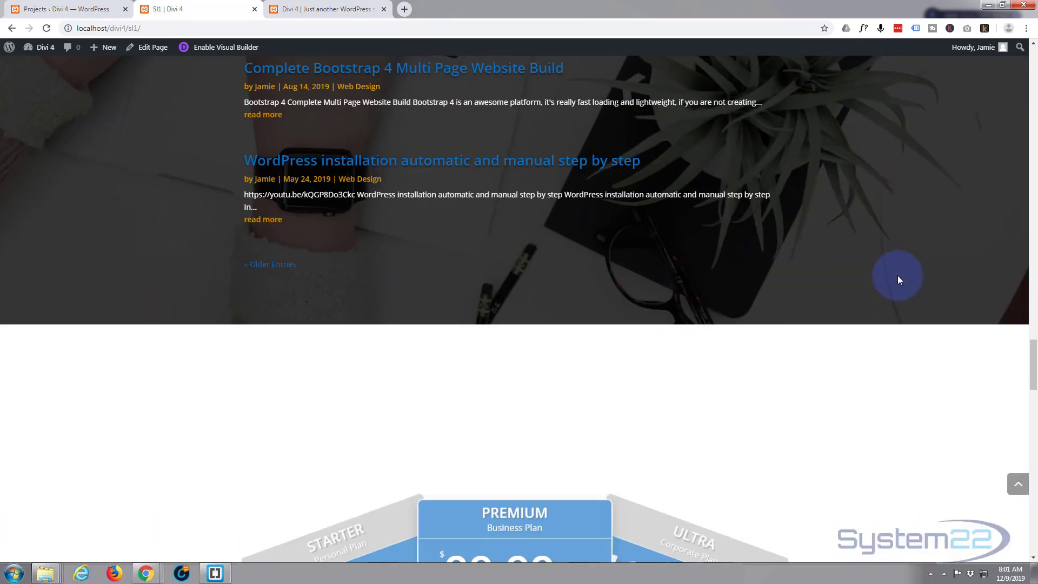
pyautogui.scroll(-12, 898, 276)
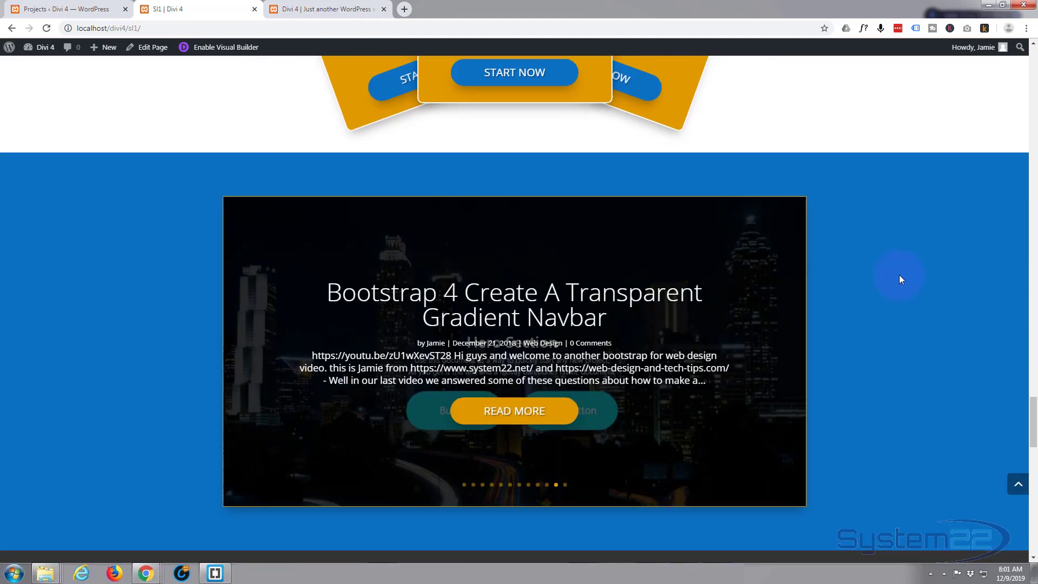
pyautogui.scroll(-4, 900, 275)
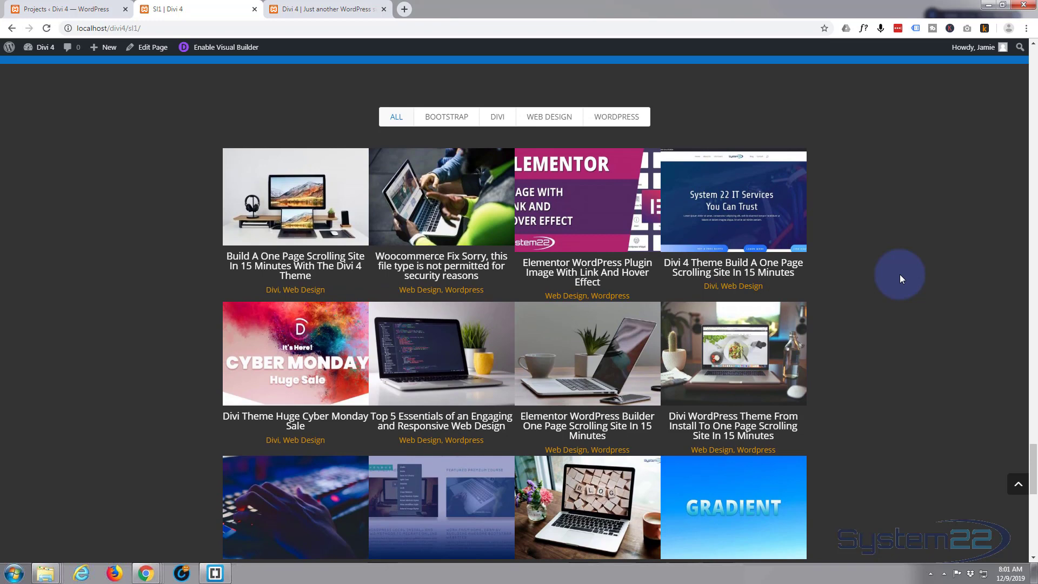
pyautogui.scroll(-1, 930, 273)
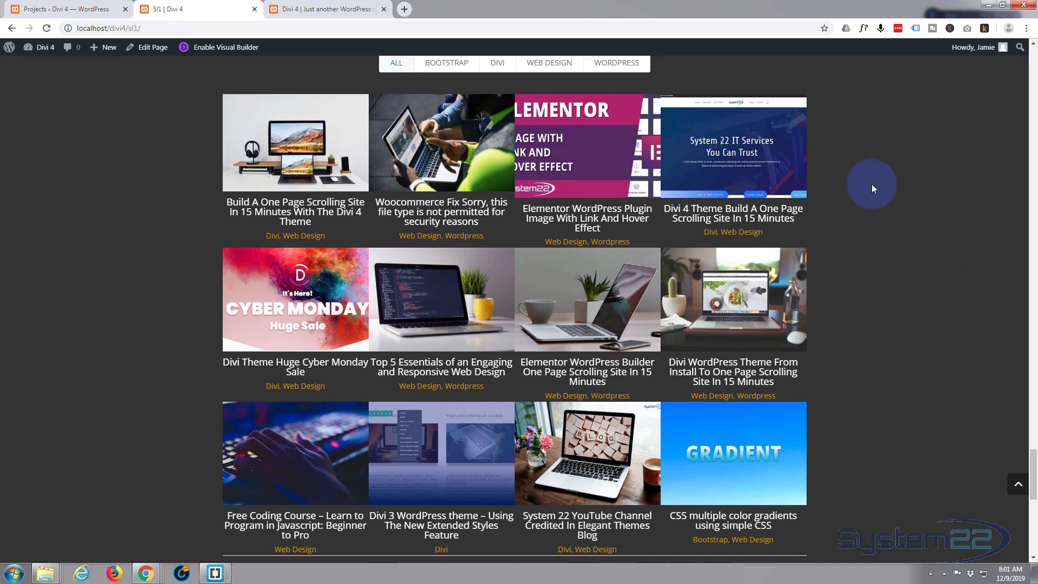
pyautogui.scroll(1, 869, 184)
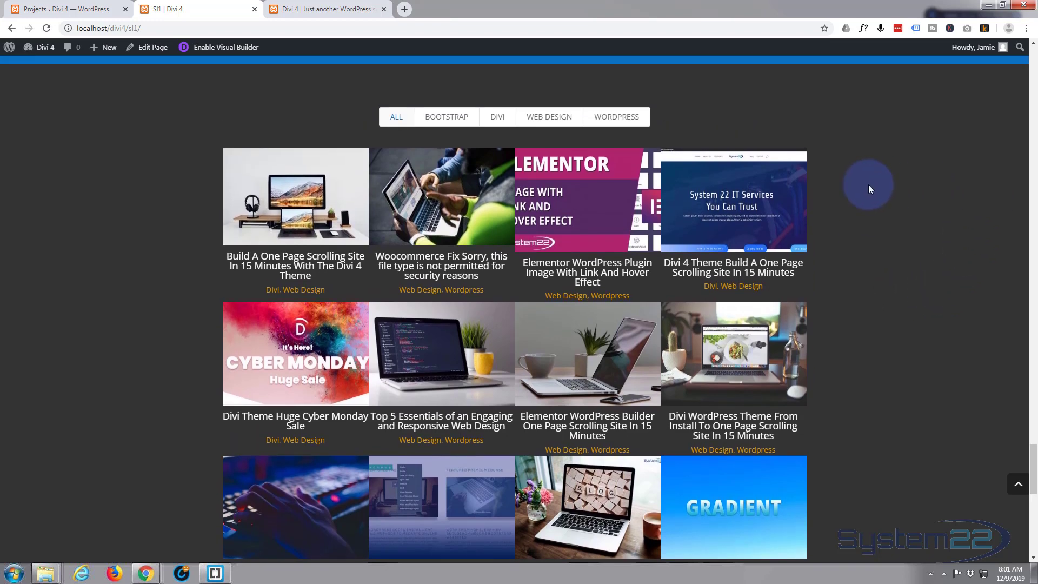
# Try the Bootstrap, Divi, Web Design and WordPress filters on the example, then return to All.
pyautogui.click(441, 115)
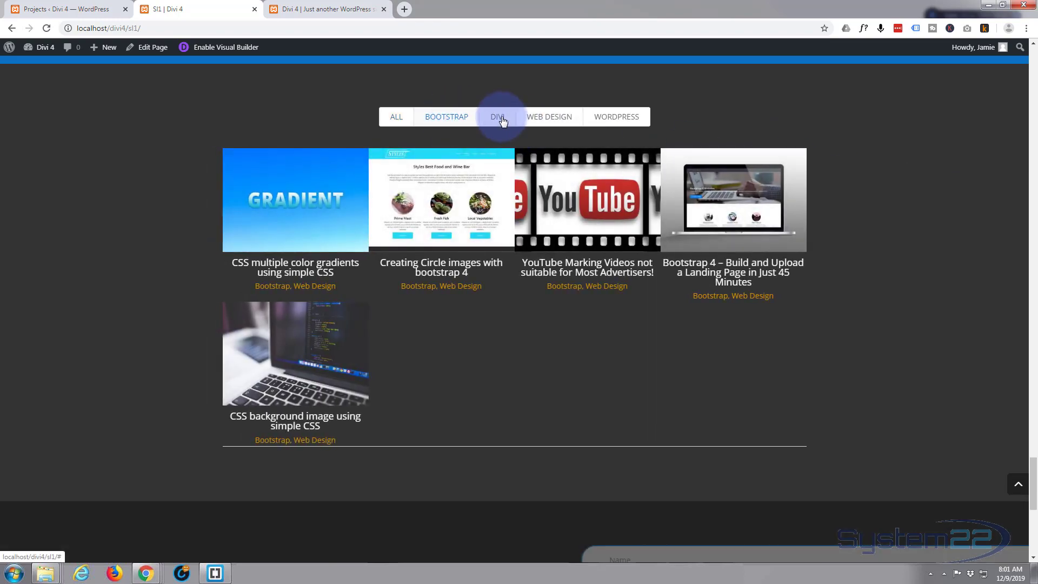
pyautogui.click(499, 117)
pyautogui.click(546, 118)
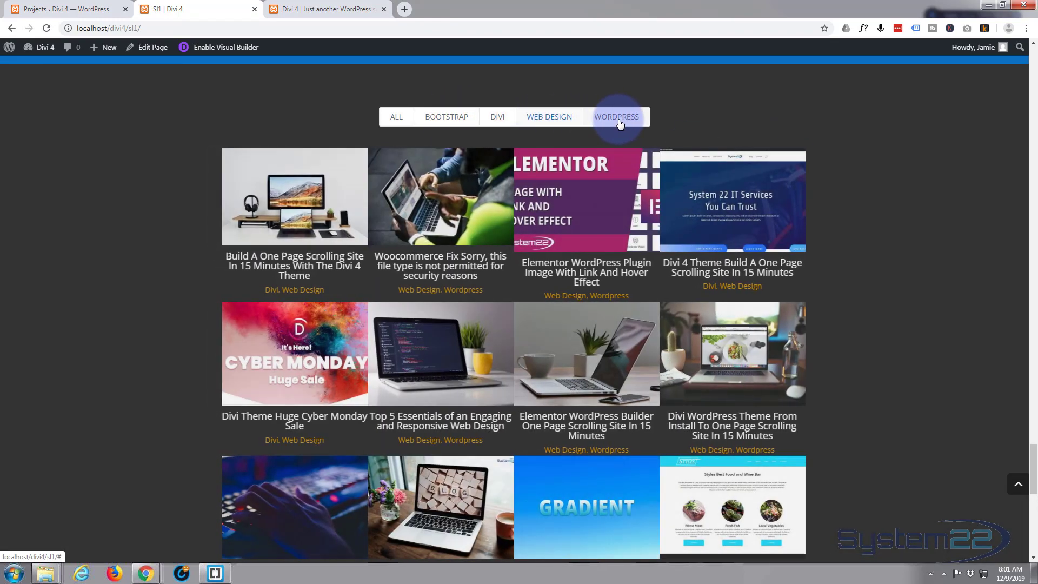
pyautogui.click(618, 120)
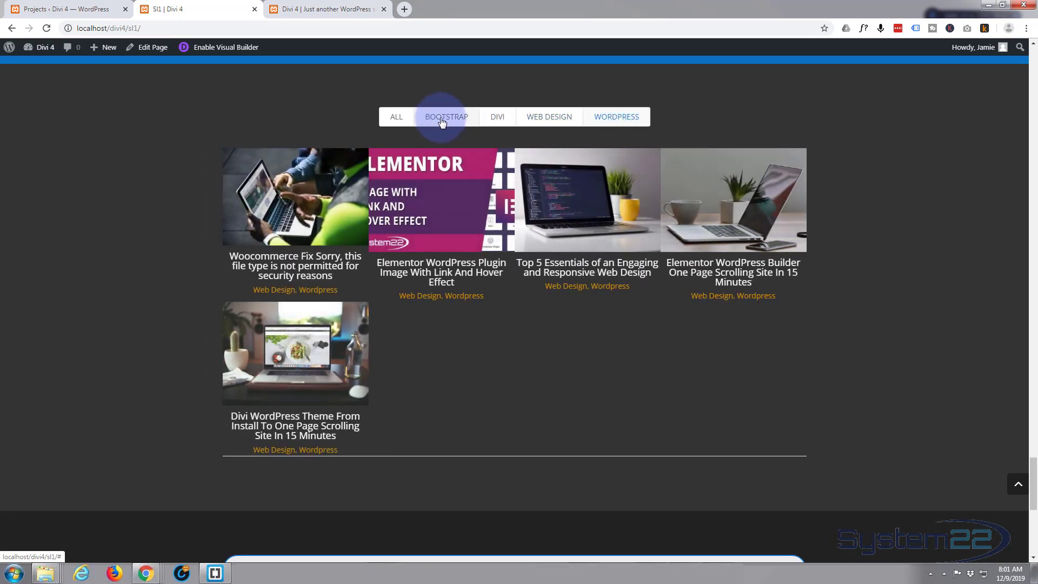
pyautogui.click(402, 122)
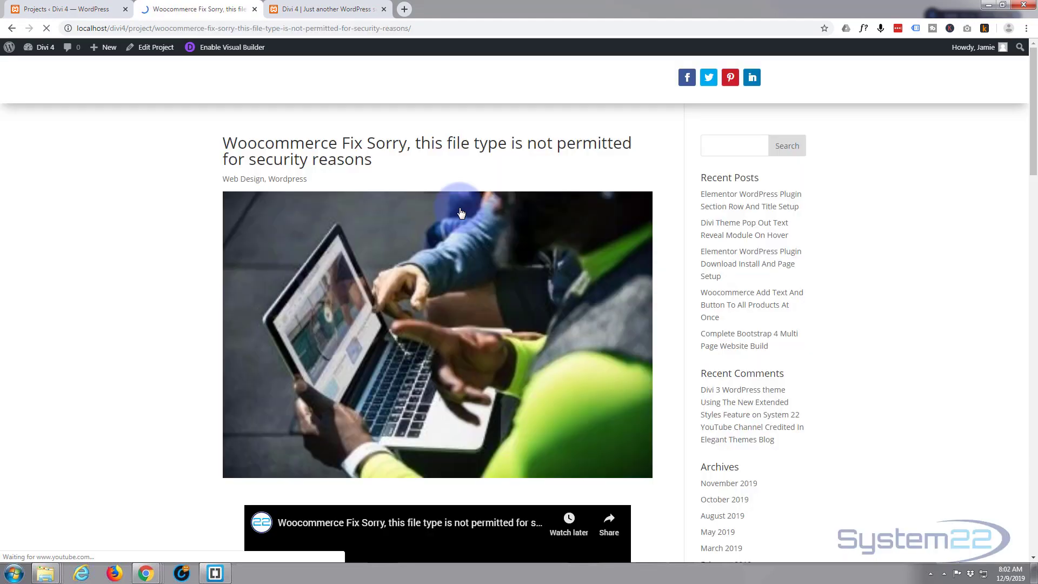
pyautogui.scroll(-9, 465, 205)
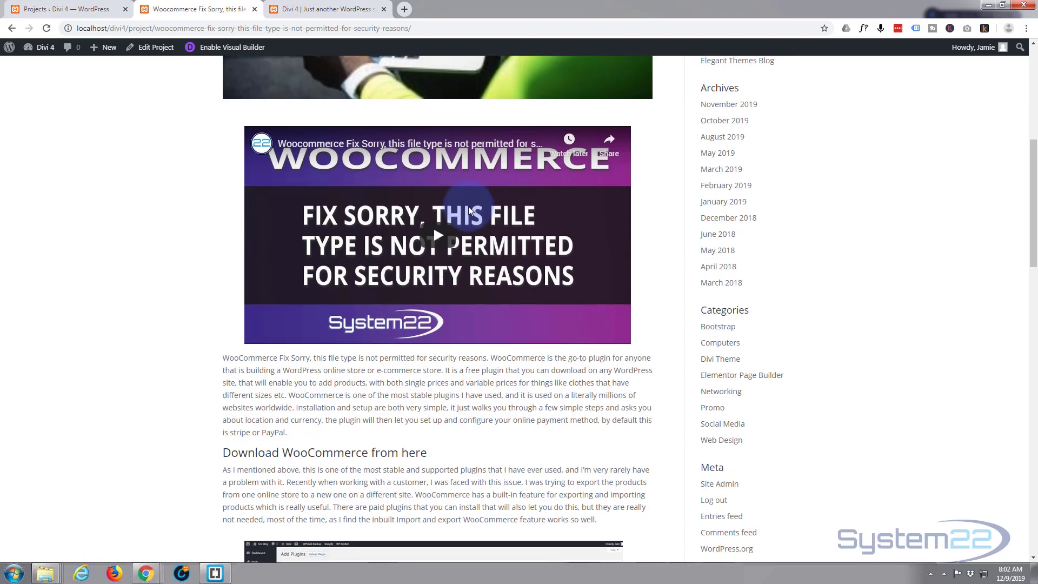
pyautogui.scroll(2, 468, 206)
pyautogui.scroll(7, 472, 210)
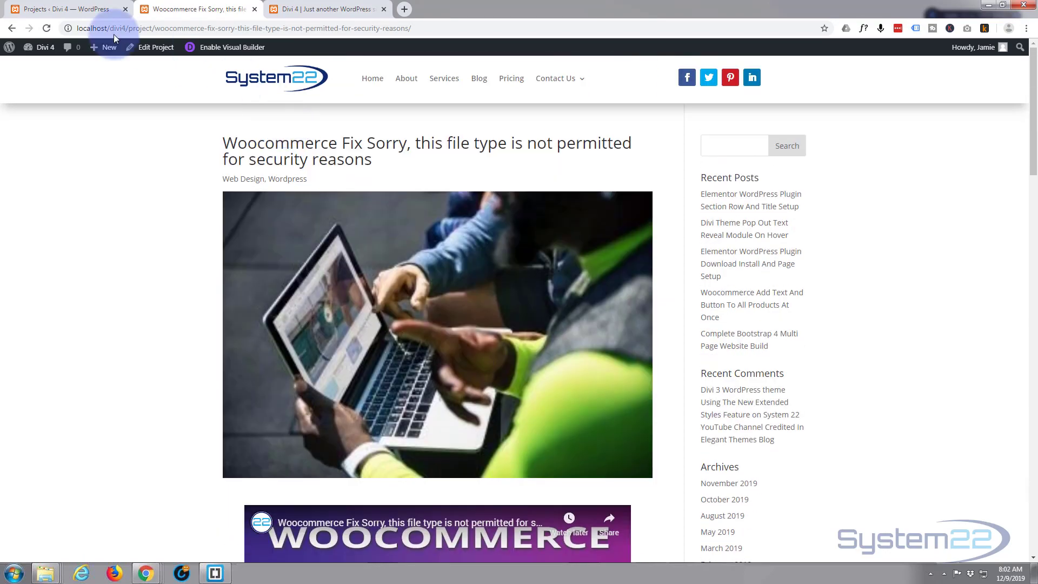
pyautogui.click(11, 28)
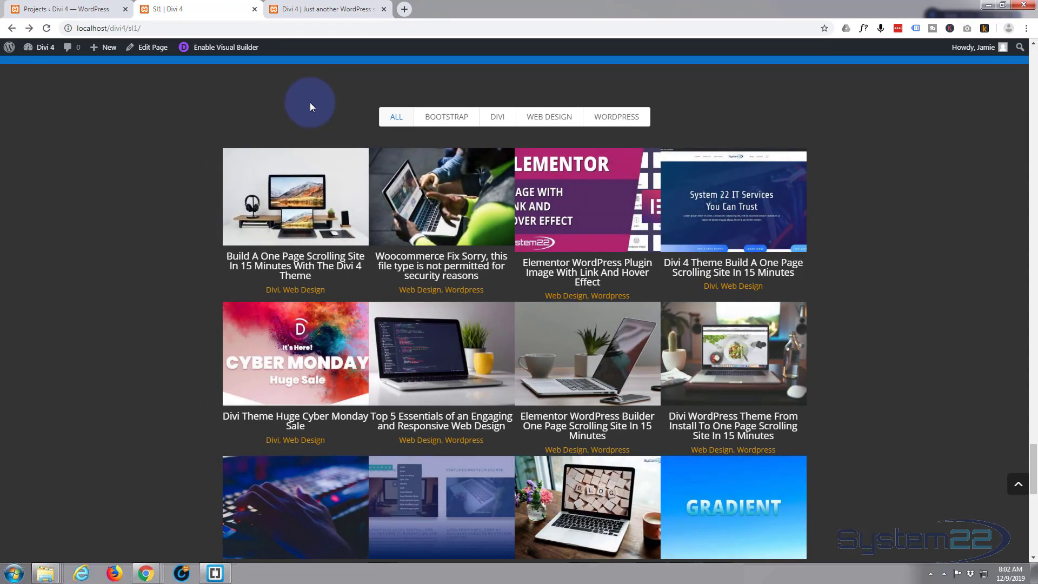
# Open the Divi 4 home page in the Visual Builder and scroll to the blog slider.
pyautogui.scroll(3, 202, 169)
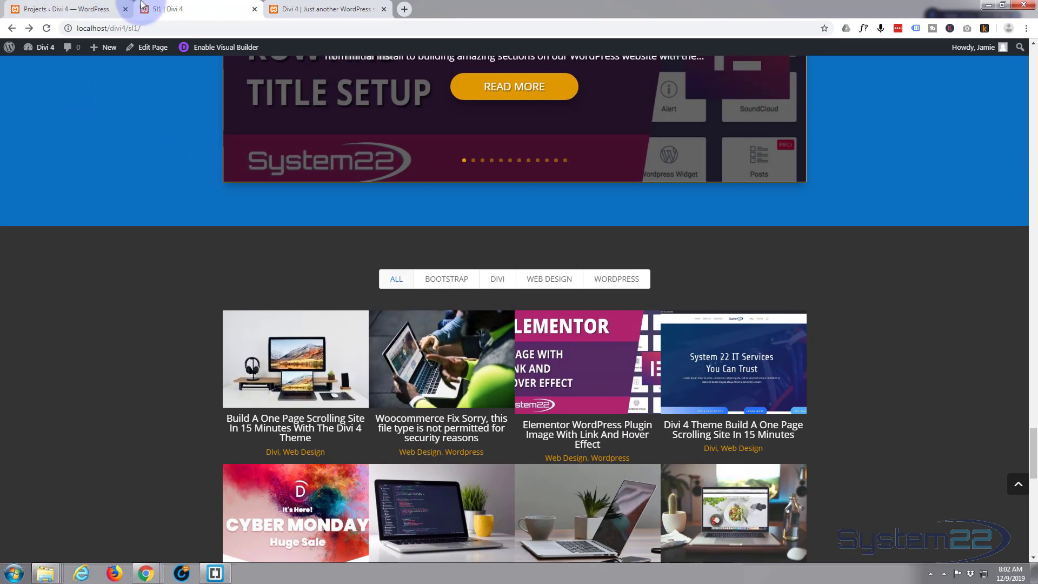
pyautogui.click(342, 10)
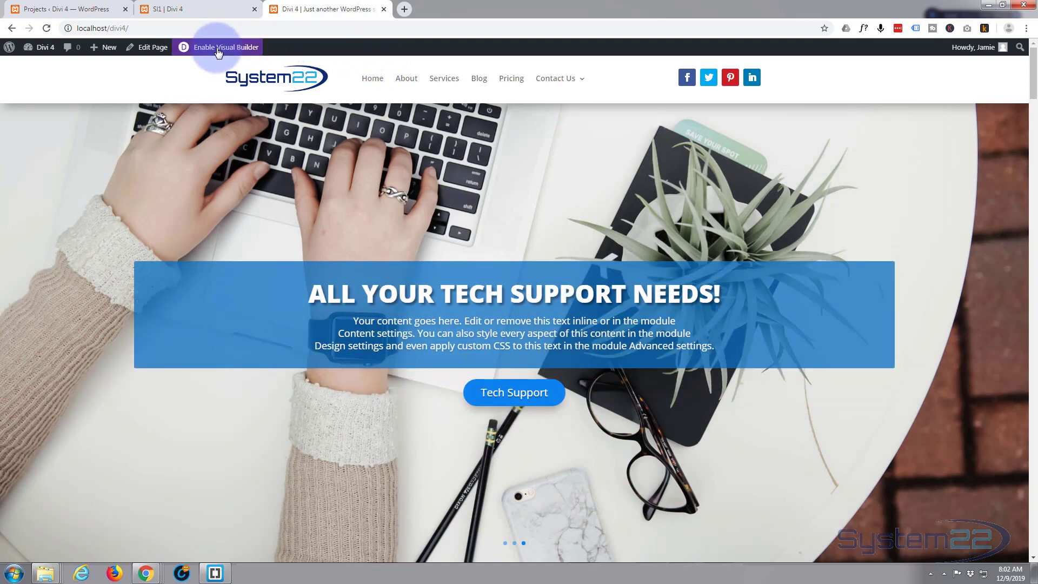
pyautogui.click(218, 52)
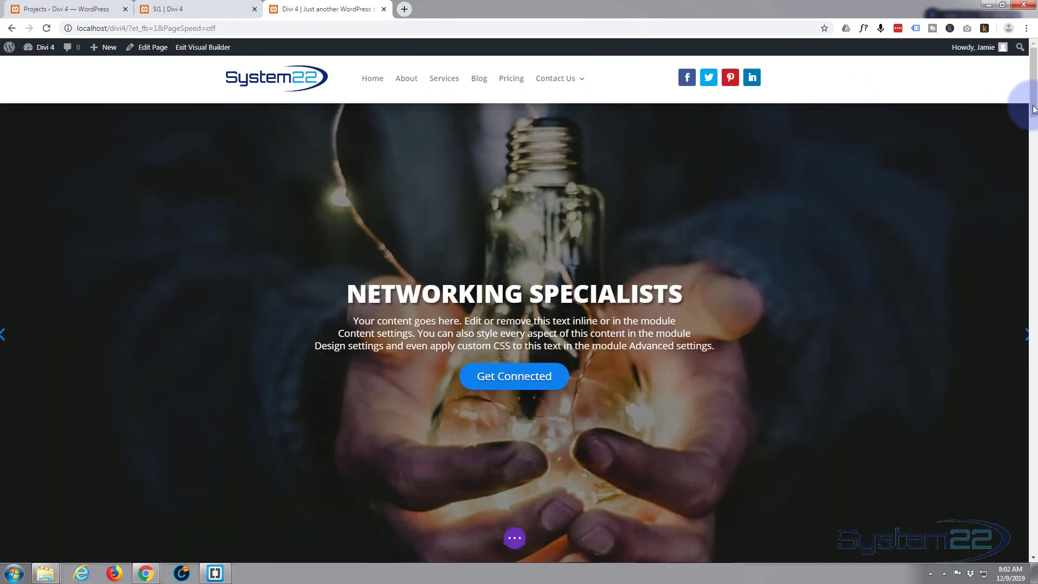
pyautogui.moveTo(1031, 104); pyautogui.dragTo(1001, 477)
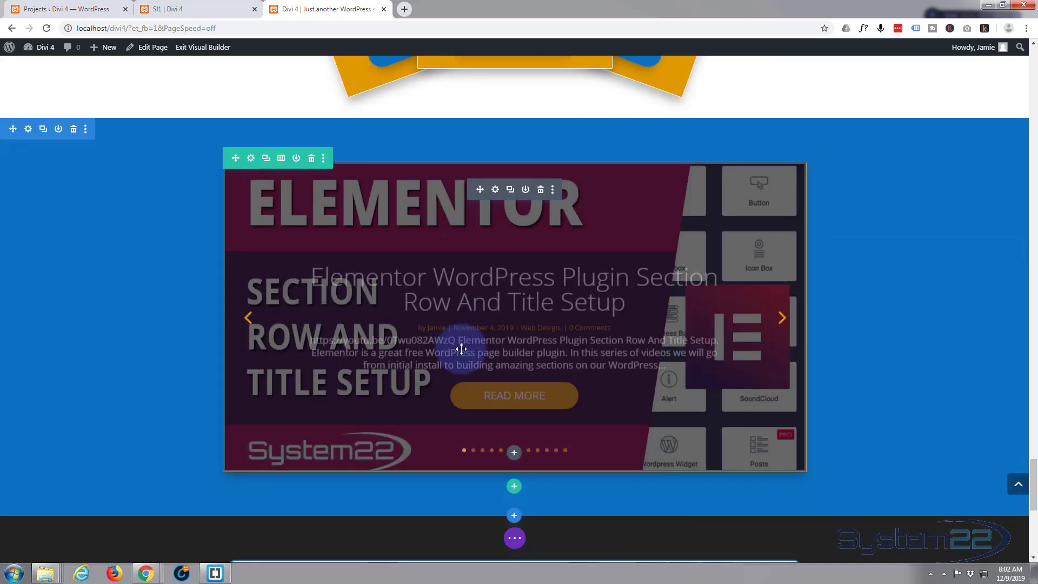
pyautogui.scroll(-2, 487, 421)
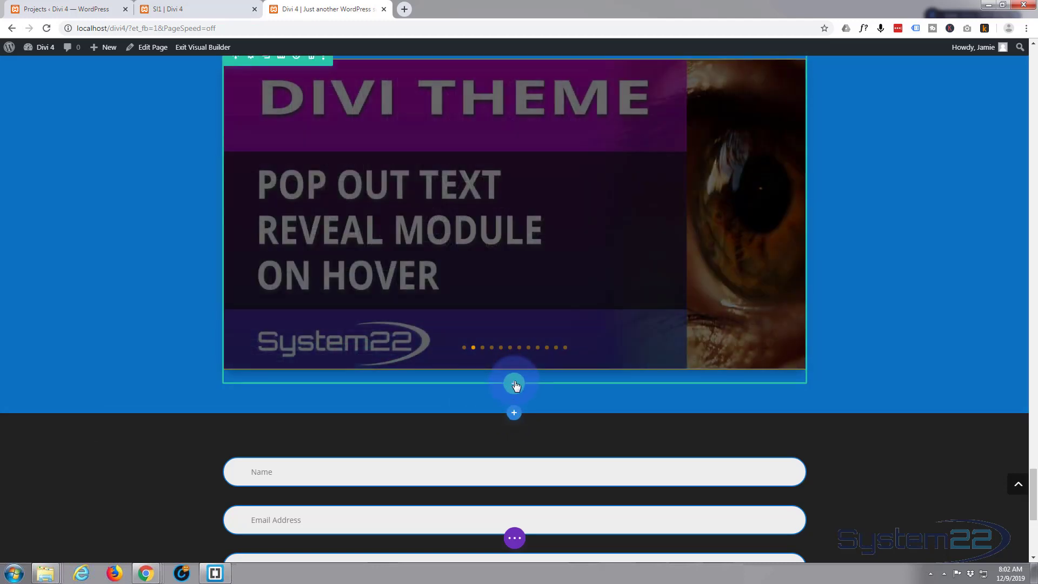
# Add a regular one-column section below the blog slider containing a Filterable Portfolio module.
pyautogui.click(513, 416)
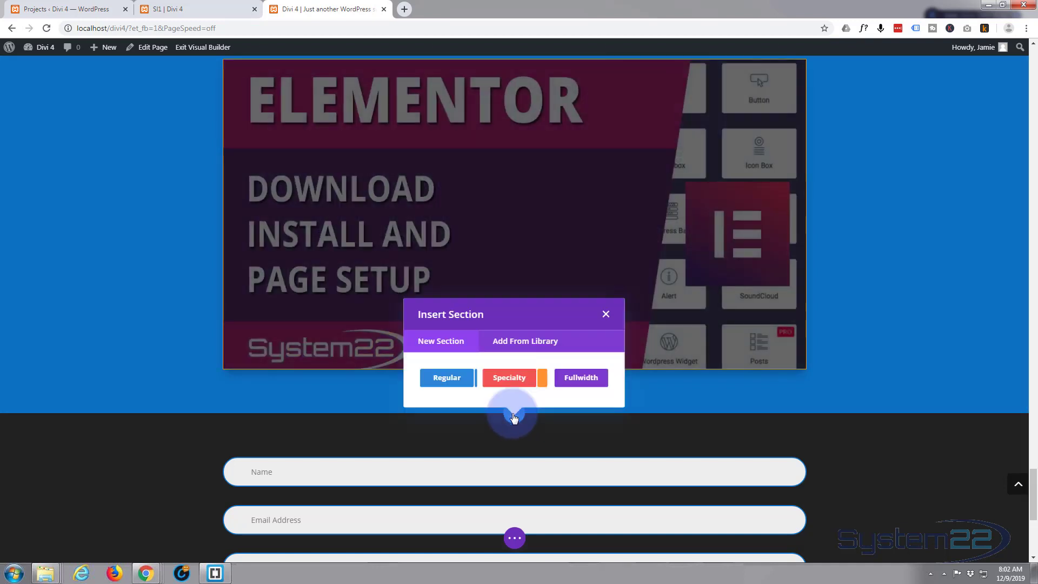
pyautogui.click(452, 384)
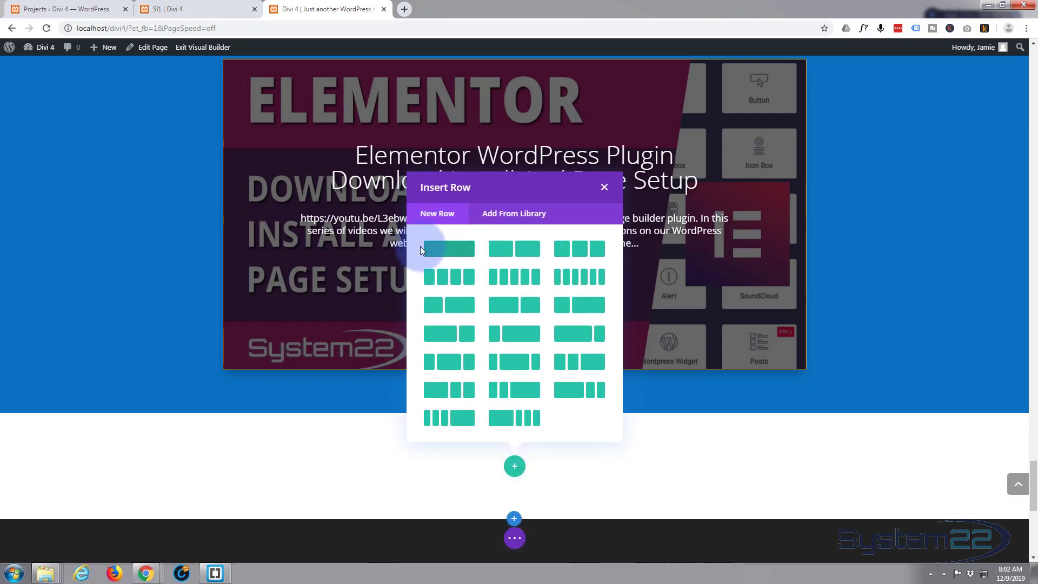
pyautogui.click(459, 249)
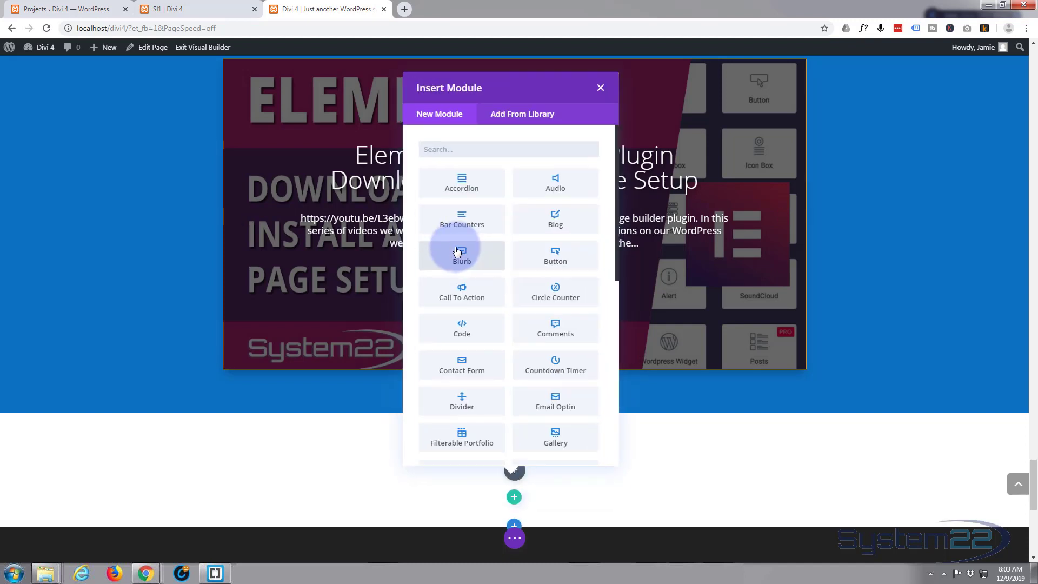
pyautogui.scroll(-3, 493, 202)
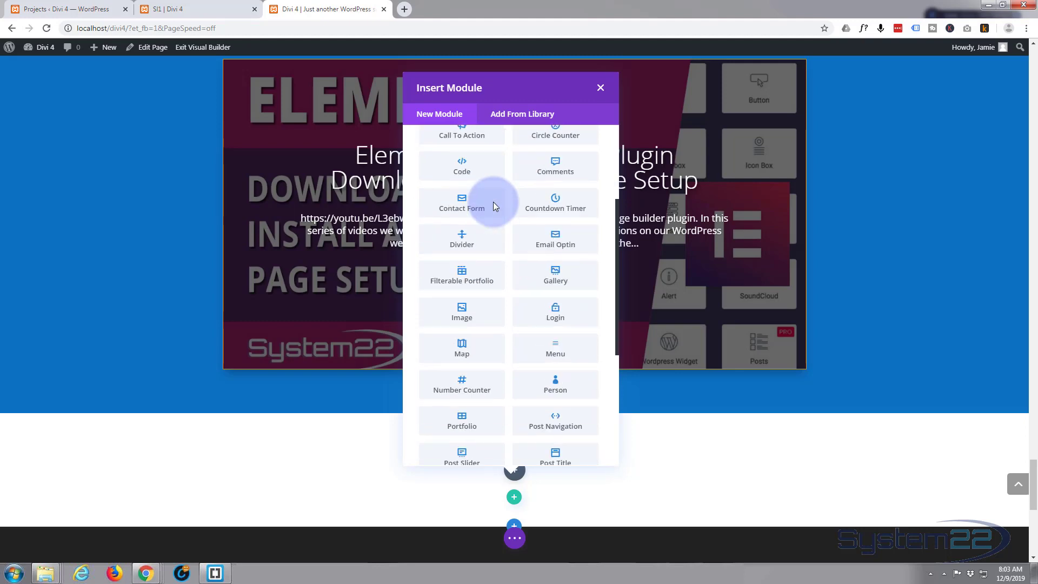
pyautogui.scroll(-4, 493, 202)
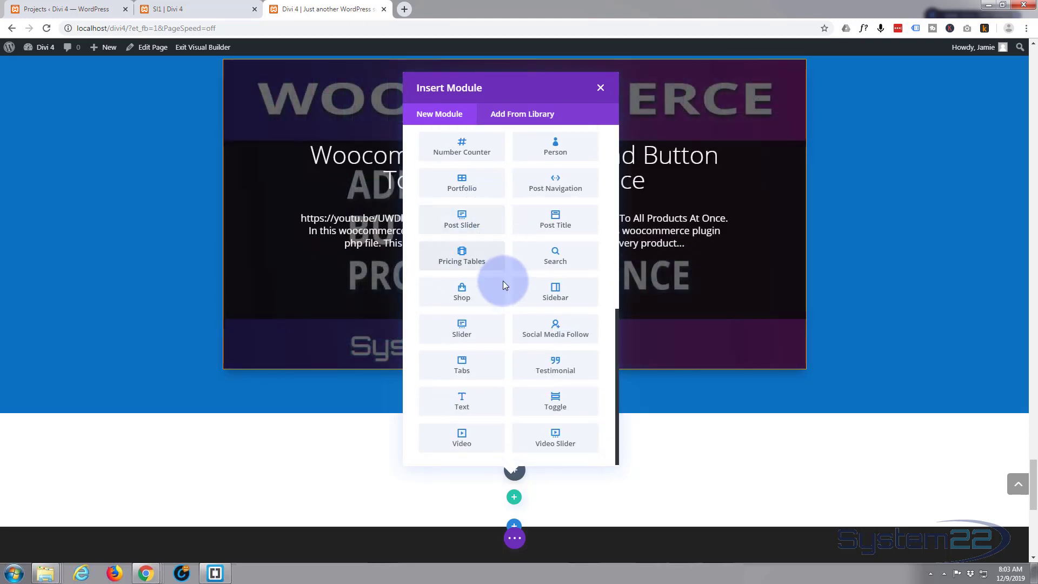
pyautogui.scroll(3, 519, 339)
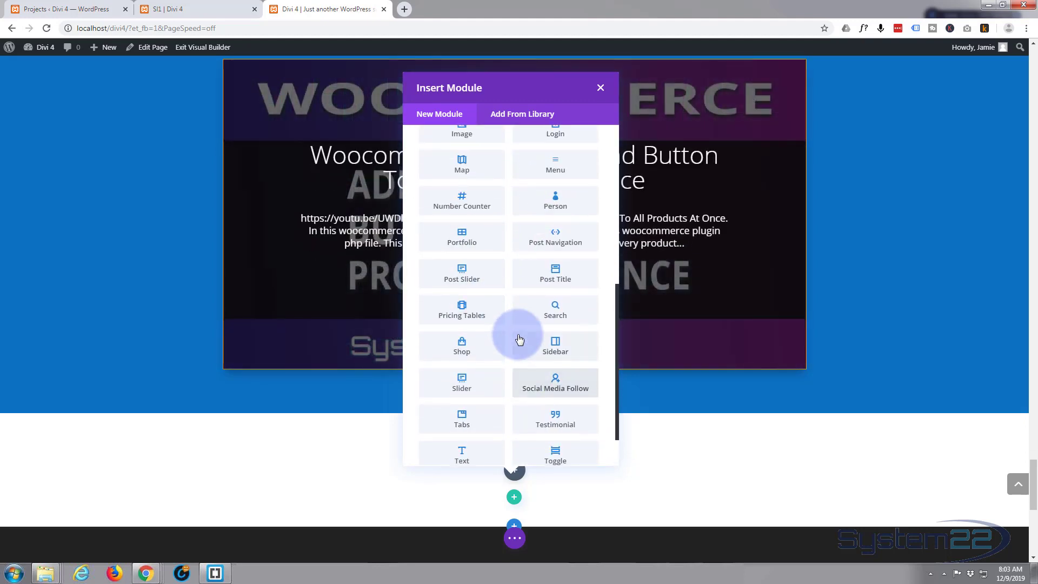
pyautogui.scroll(2, 519, 339)
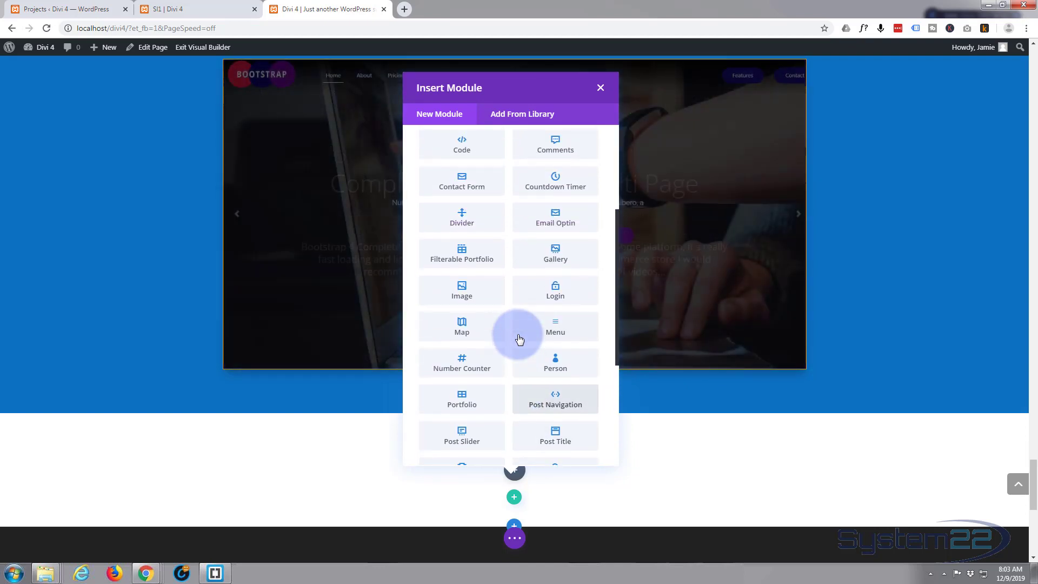
pyautogui.scroll(1, 519, 339)
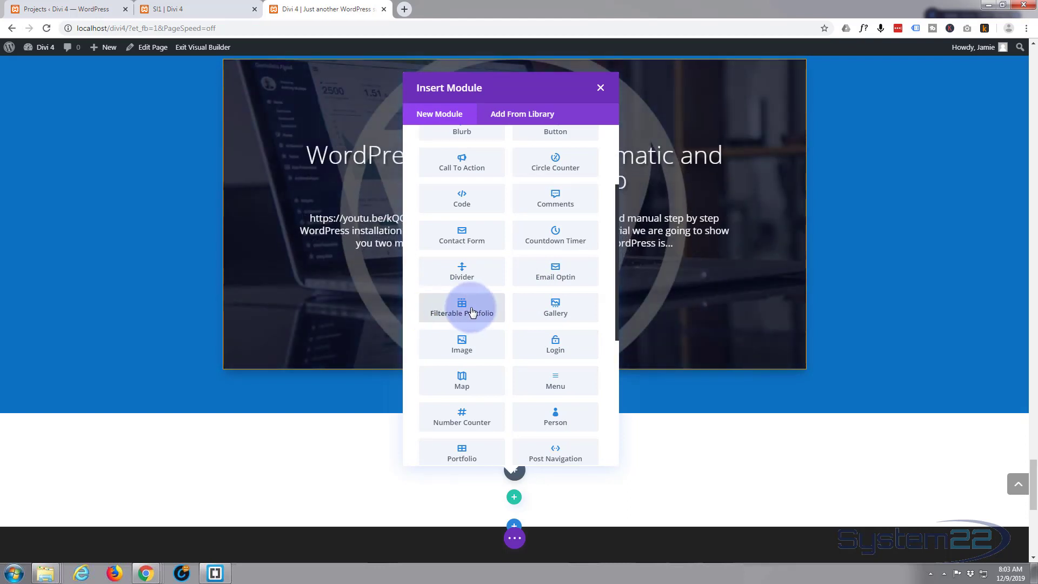
pyautogui.click(471, 312)
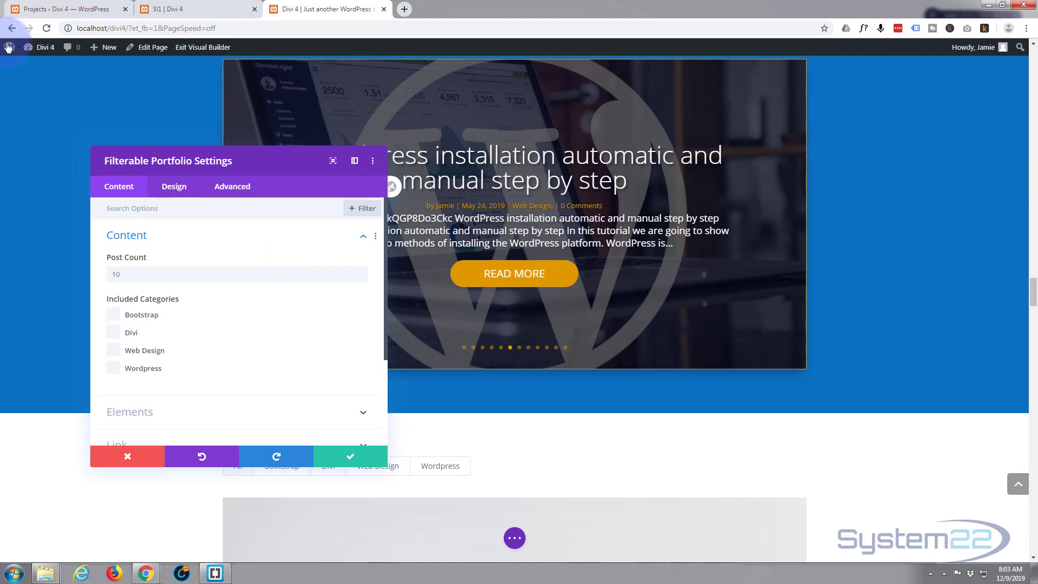
# In the WordPress admin, check the Media Library and the Projects list with its categories.
pyautogui.click(40, 16)
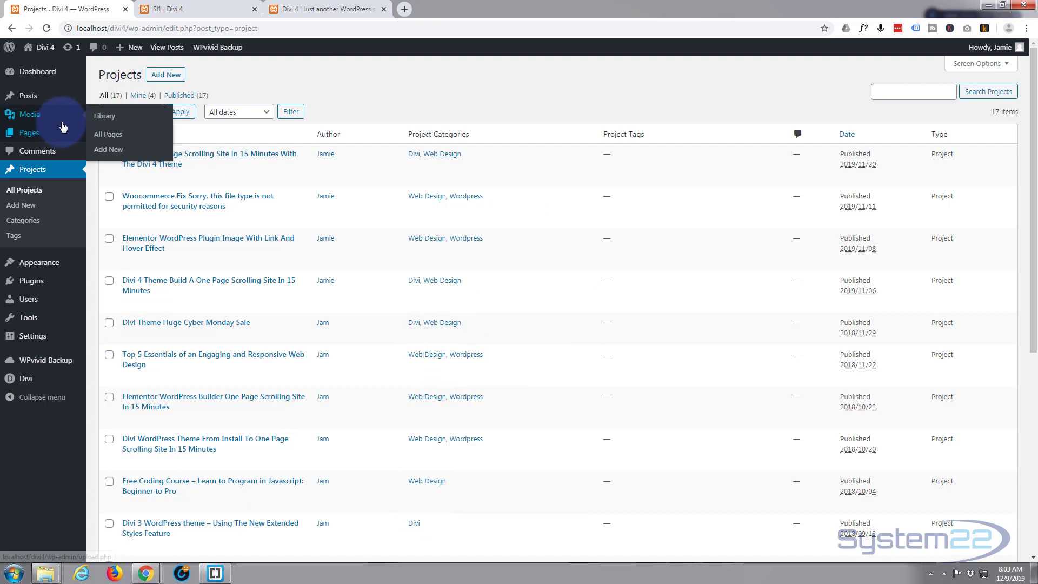
pyautogui.click(46, 135)
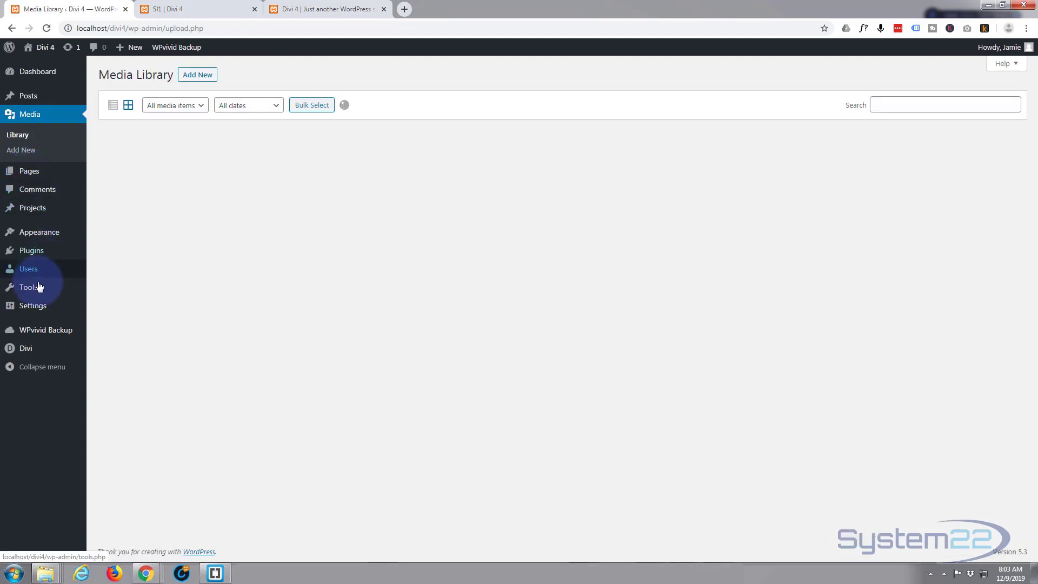
pyautogui.moveTo(22, 349)
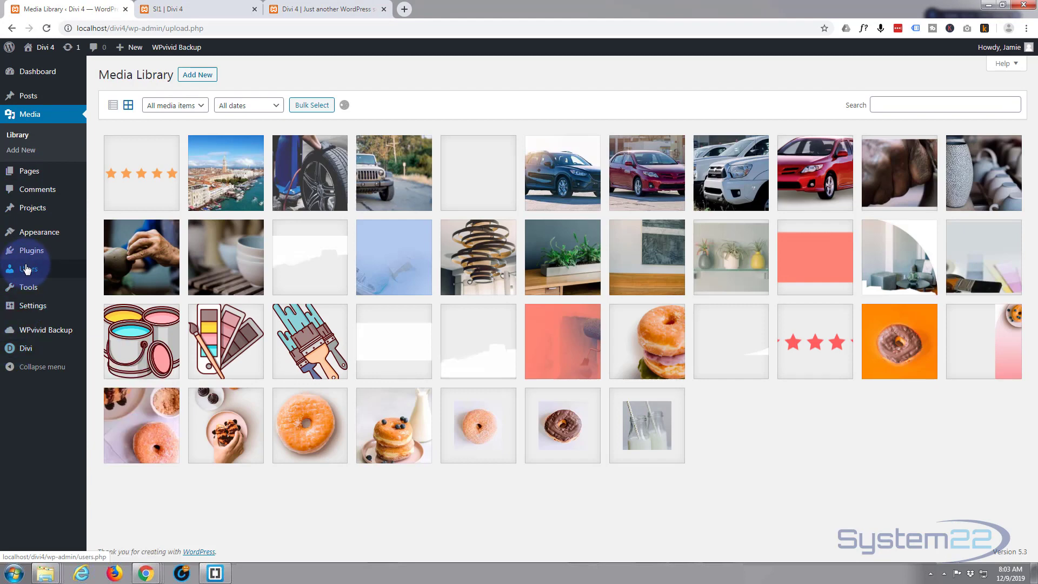
pyautogui.moveTo(10, 261)
pyautogui.moveTo(37, 101)
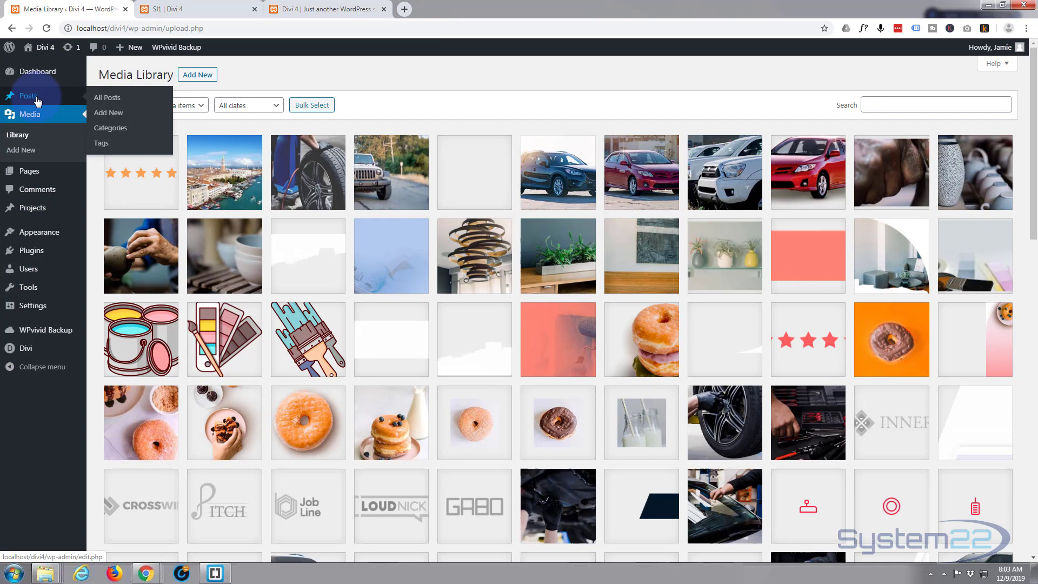
pyautogui.moveTo(38, 212)
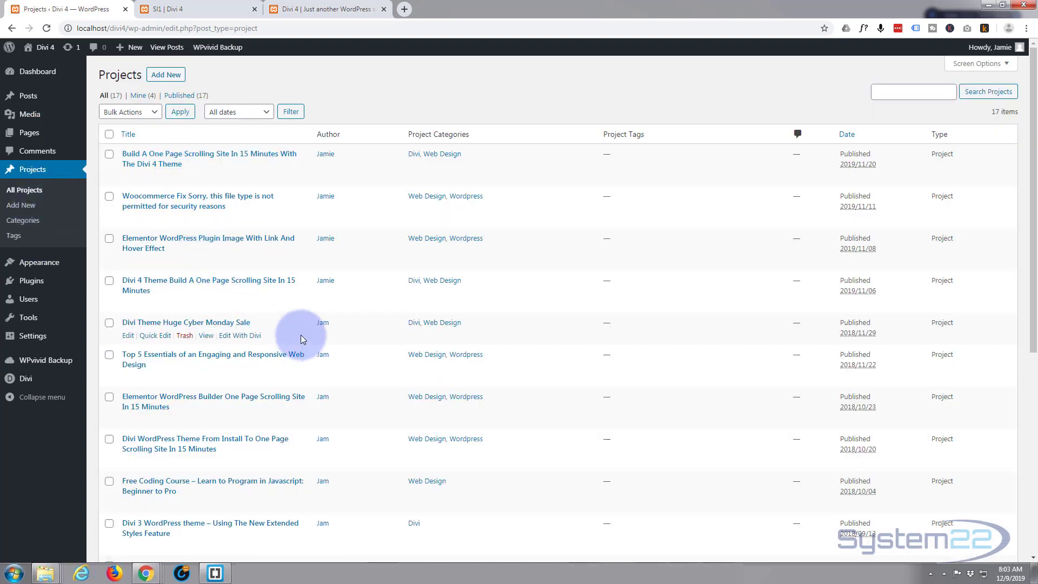
pyautogui.scroll(-2, 468, 435)
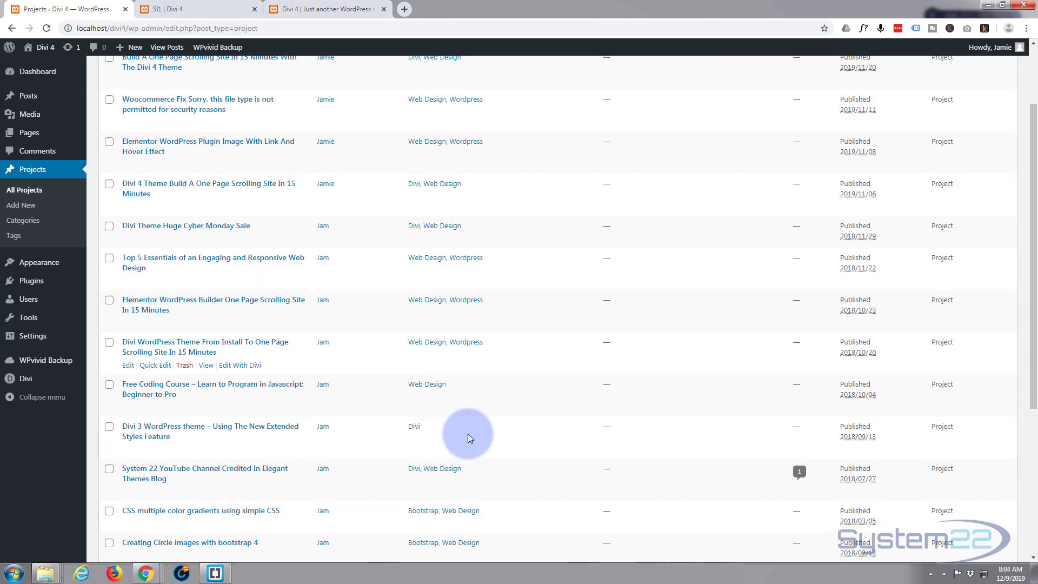
pyautogui.scroll(2, 457, 352)
# Set Post Count to 16 and tick Divi, Web Design and Wordpress to include all four categories.
pyautogui.click(321, 12)
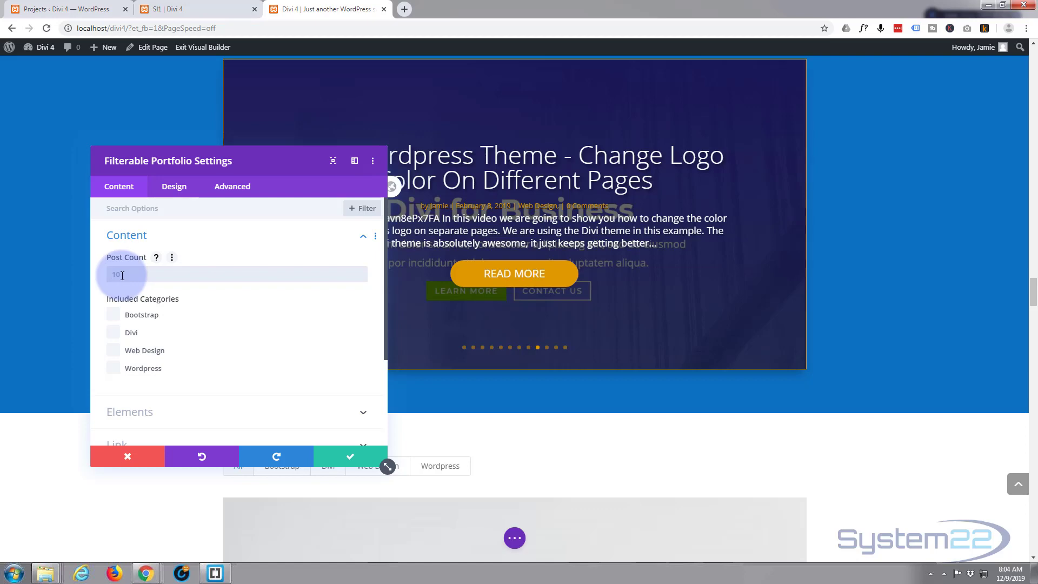
pyautogui.write('16')
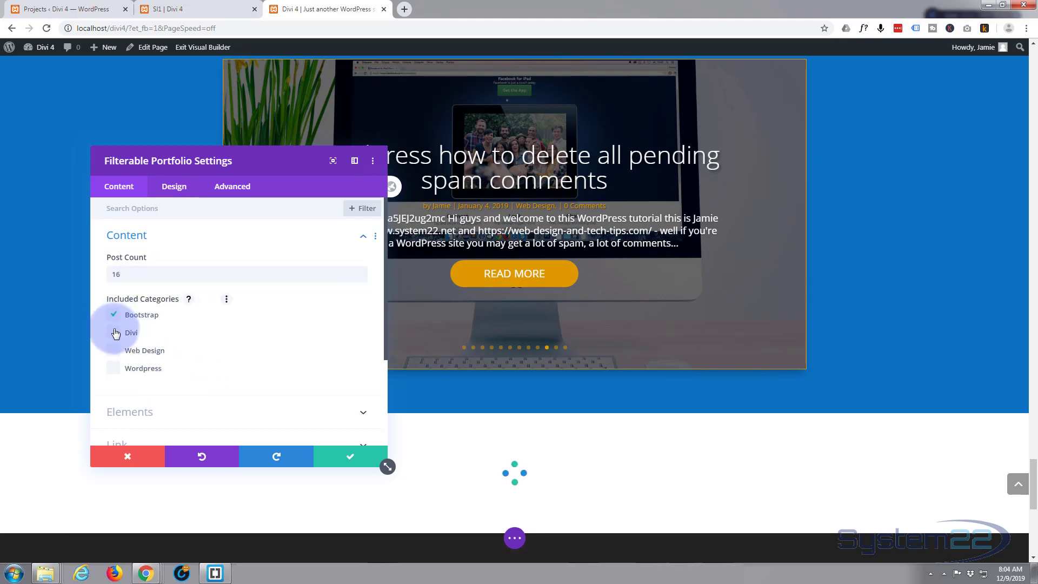
pyautogui.click(115, 333)
pyautogui.click(114, 350)
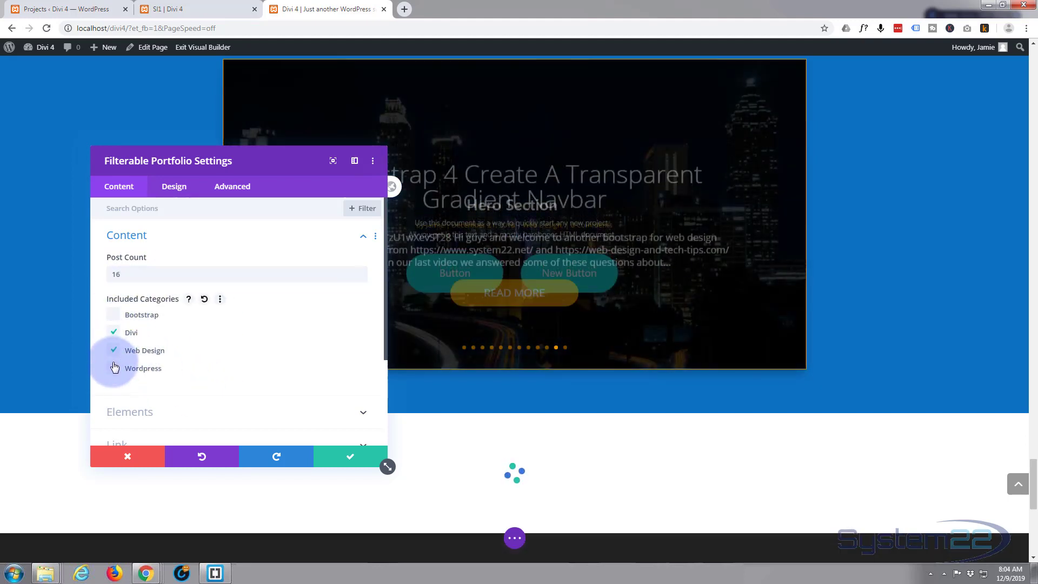
pyautogui.click(115, 368)
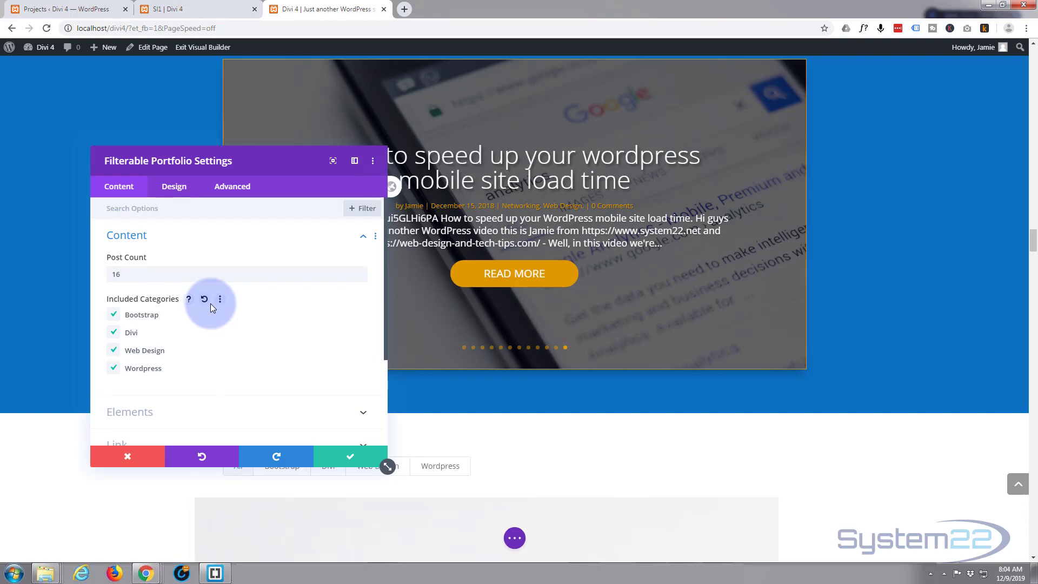
pyautogui.scroll(-3, 657, 413)
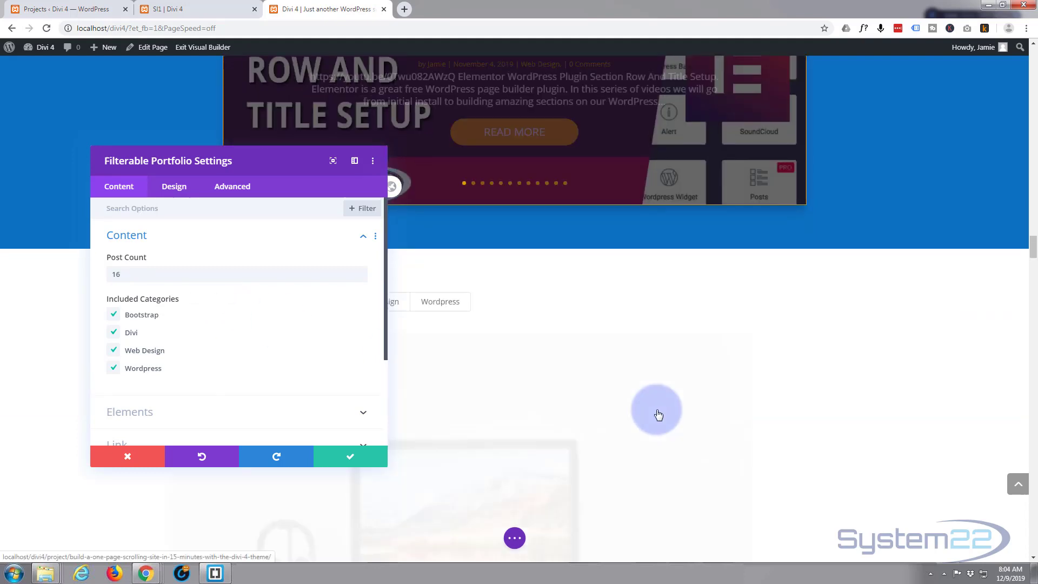
pyautogui.scroll(-2, 657, 414)
pyautogui.scroll(-2, 657, 415)
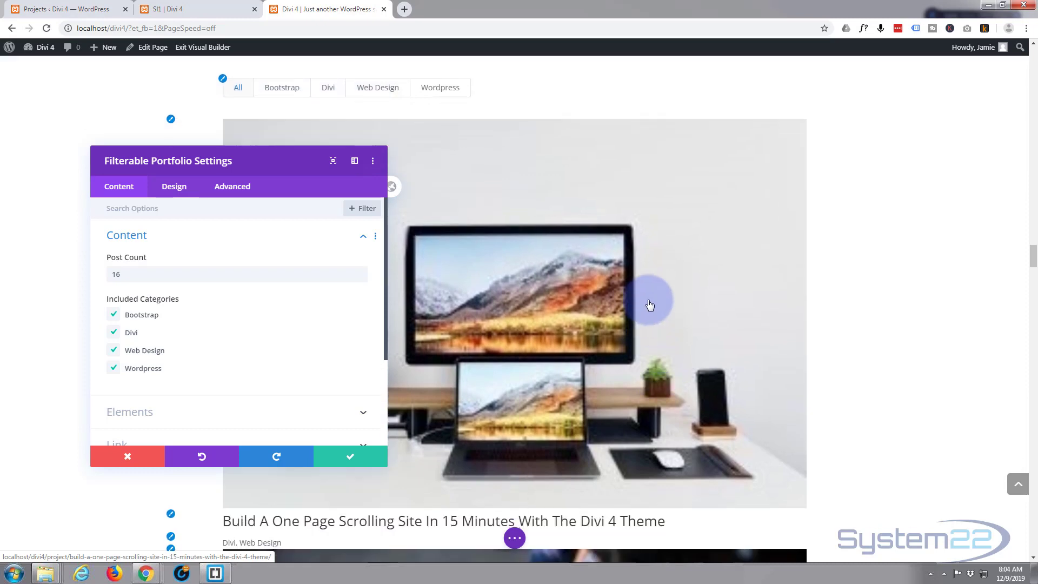
pyautogui.scroll(-8, 651, 306)
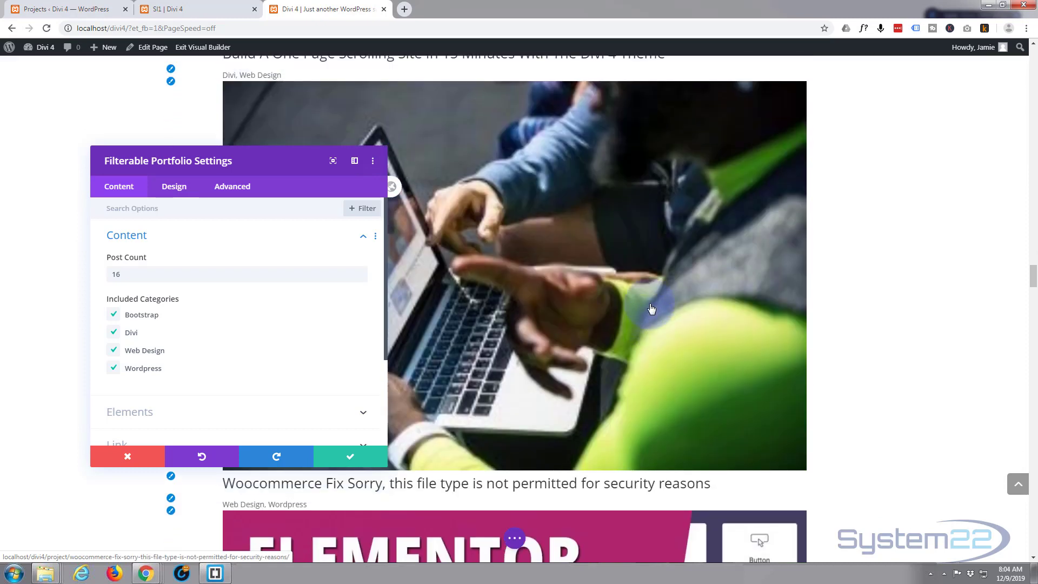
pyautogui.scroll(13, 652, 307)
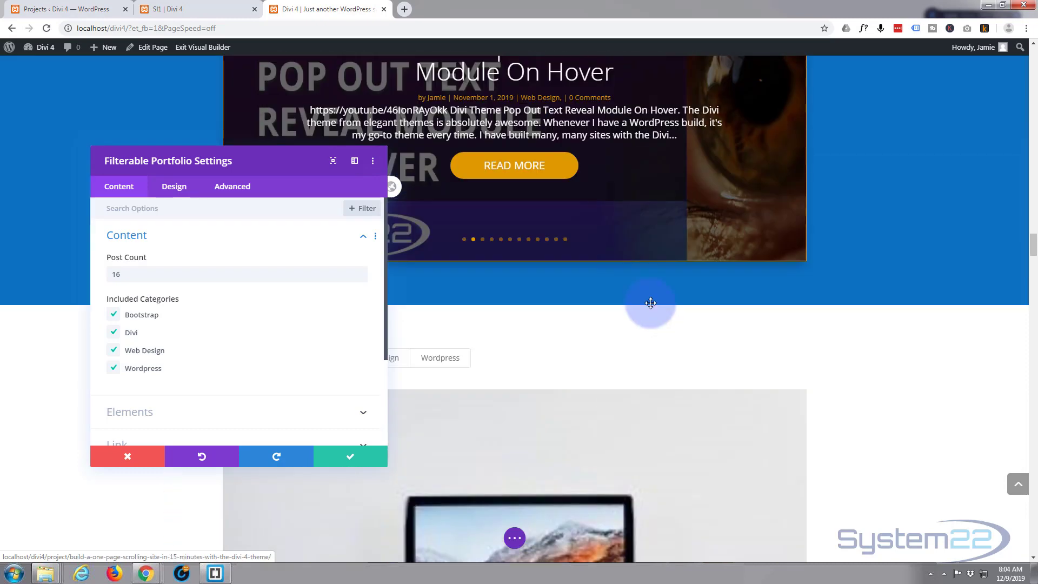
# Set the portfolio's Design > Layout to Grid and move the settings panel aside.
pyautogui.click(178, 189)
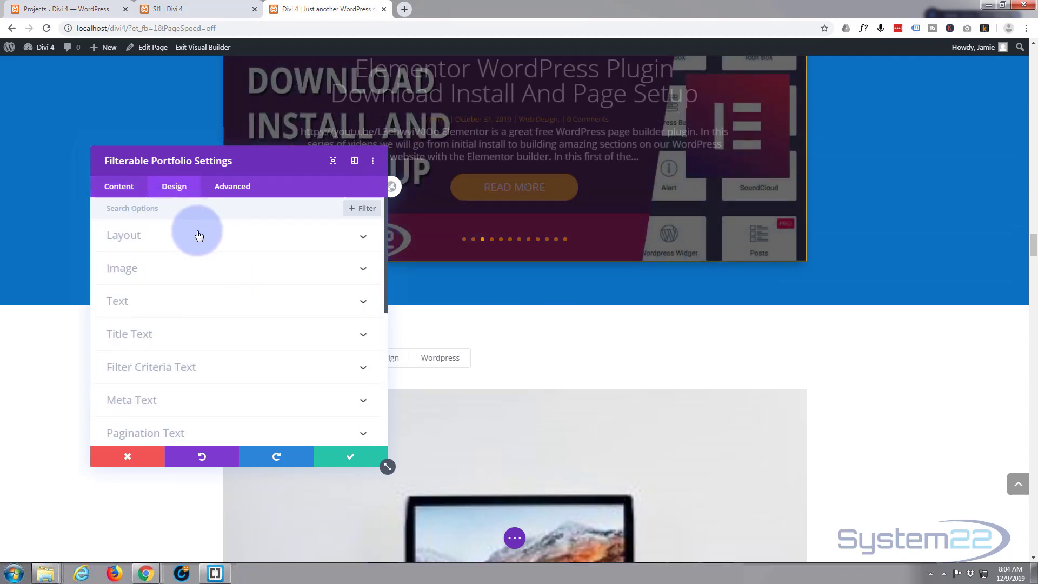
pyautogui.click(199, 235)
pyautogui.click(226, 280)
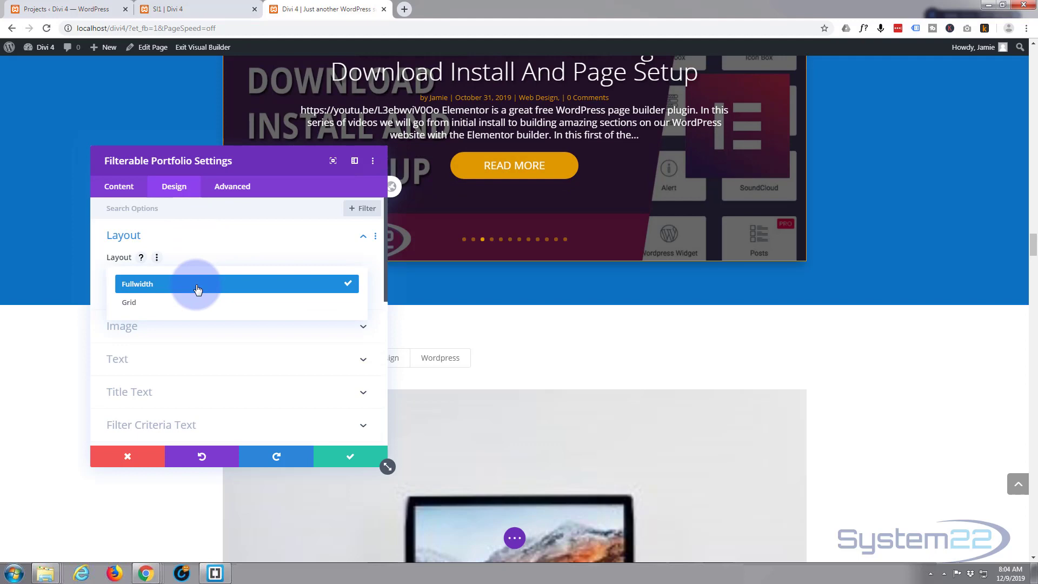
pyautogui.click(135, 304)
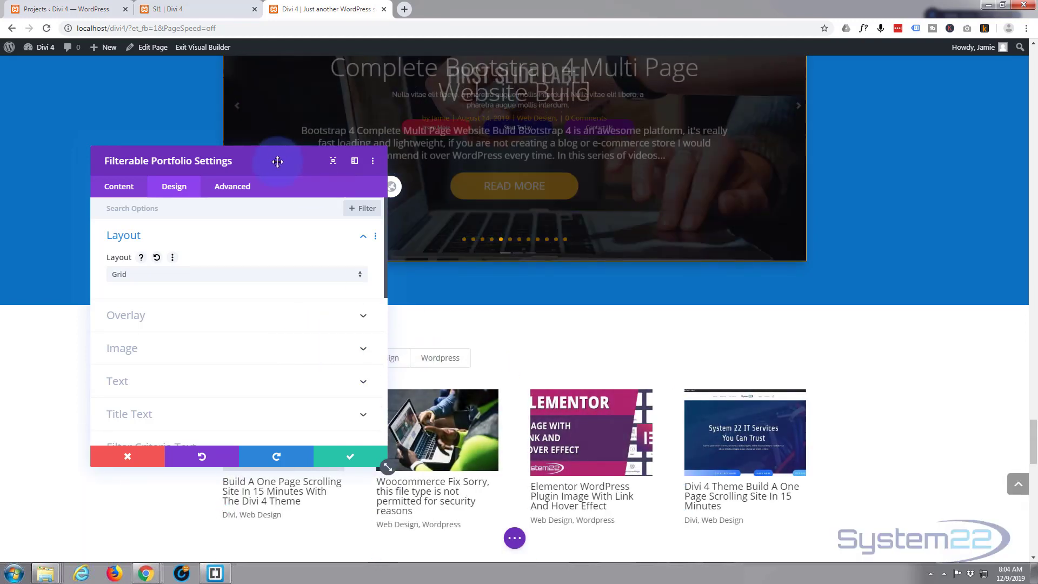
pyautogui.moveTo(278, 161); pyautogui.dragTo(188, 124)
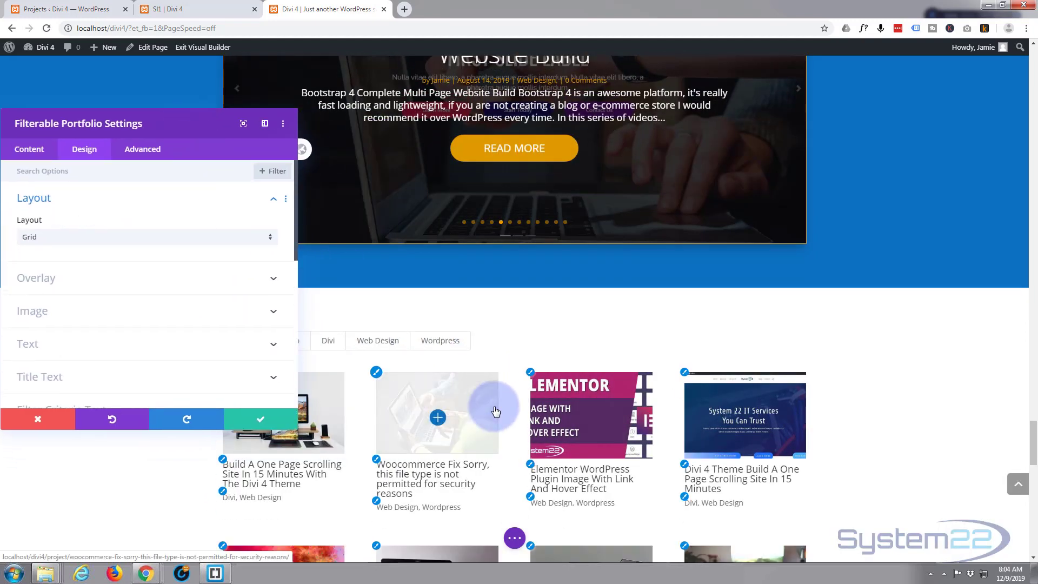
pyautogui.scroll(-10, 496, 412)
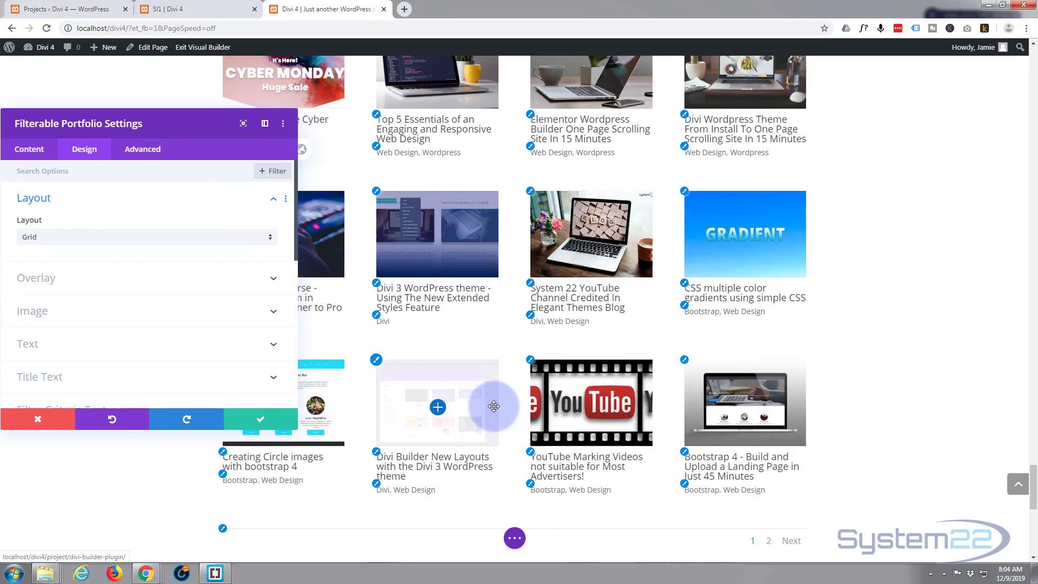
pyautogui.scroll(-2, 494, 406)
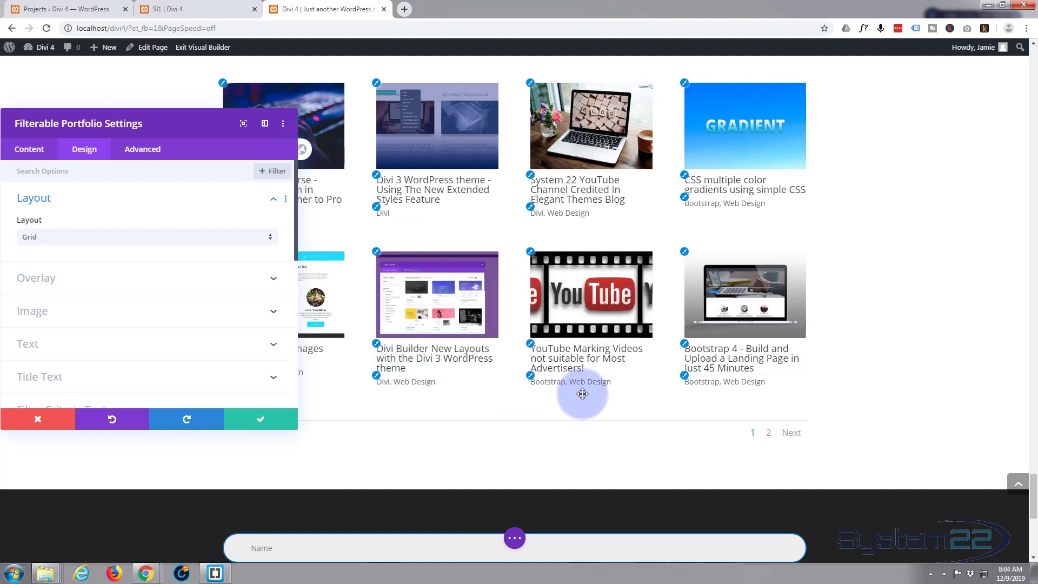
# Keep Show Title, Show Categories and Show Pagination on Yes under Content > Elements.
pyautogui.click(24, 155)
pyautogui.click(100, 232)
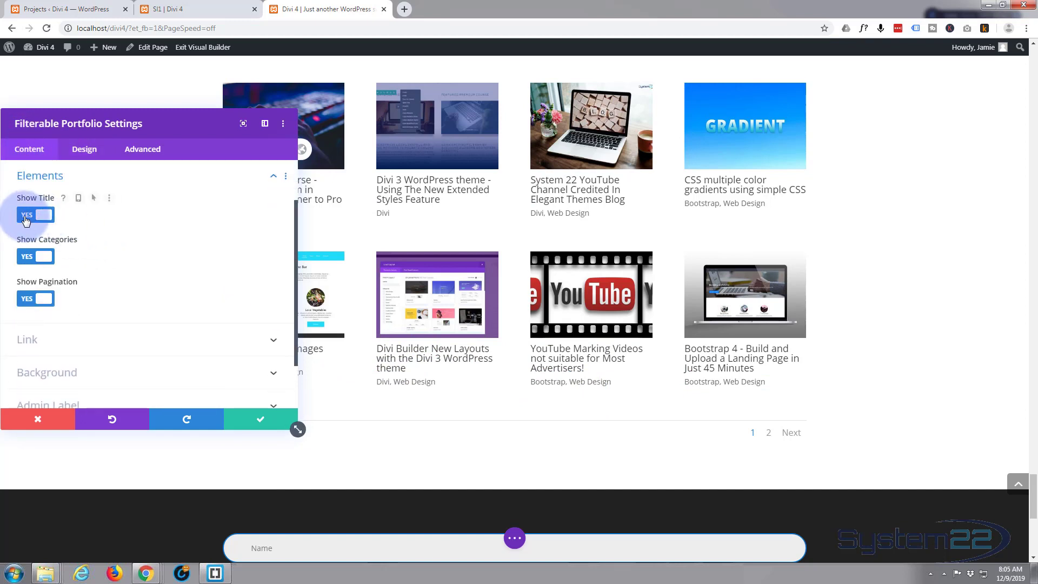
pyautogui.click(26, 216)
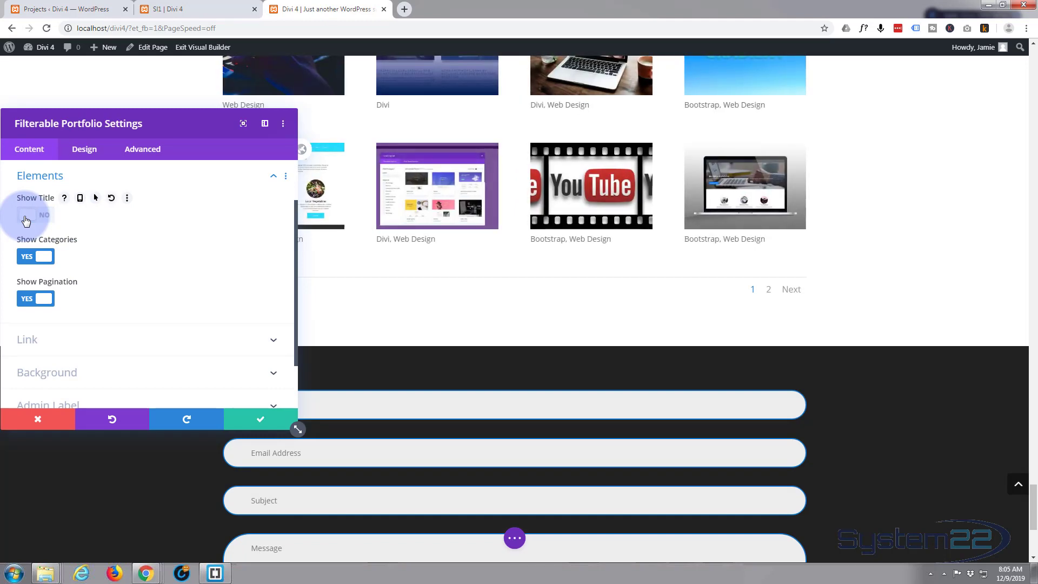
pyautogui.click(25, 216)
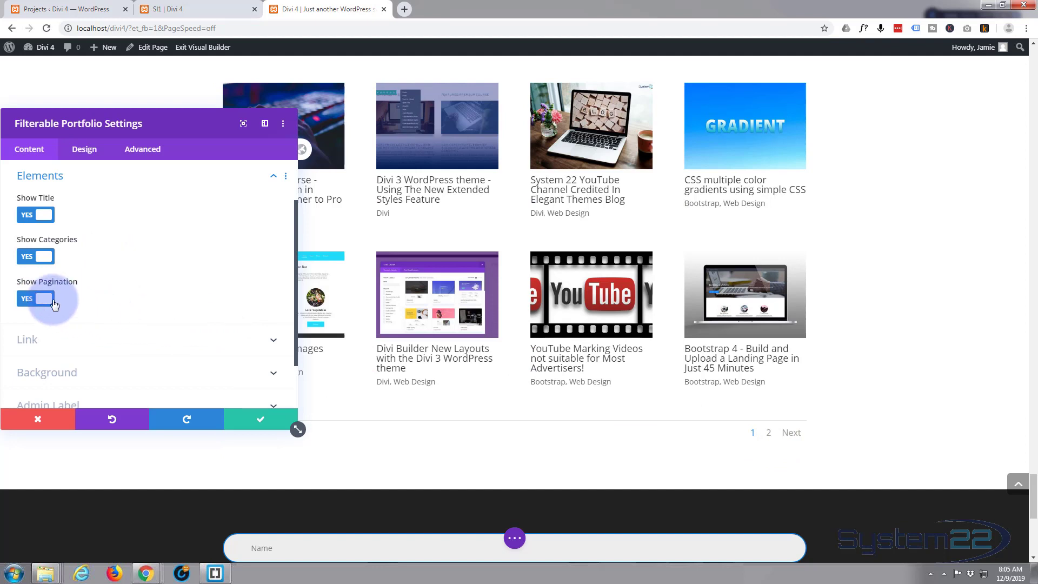
pyautogui.moveTo(113, 285)
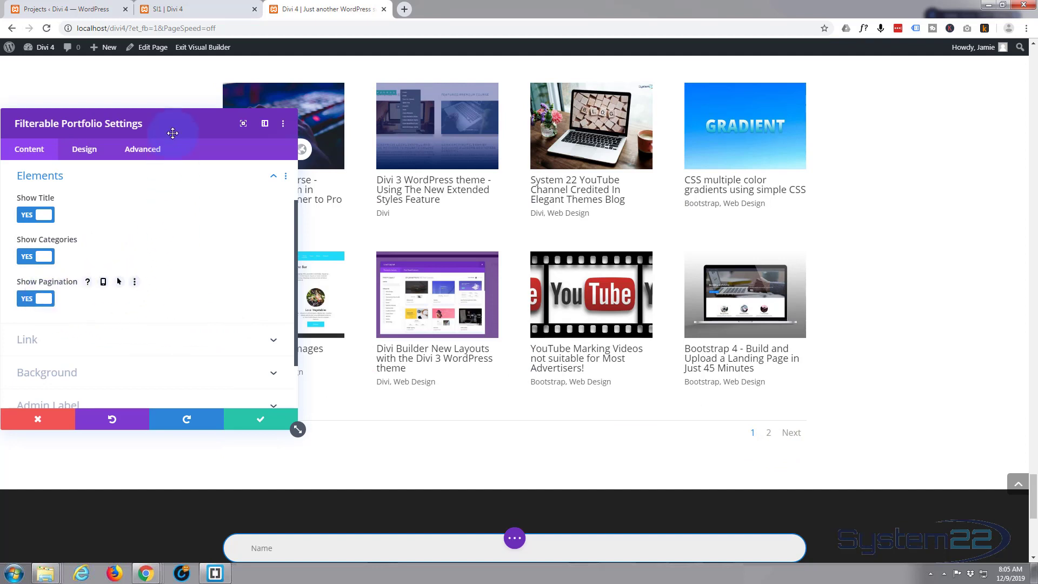
pyautogui.moveTo(182, 127); pyautogui.dragTo(554, 353)
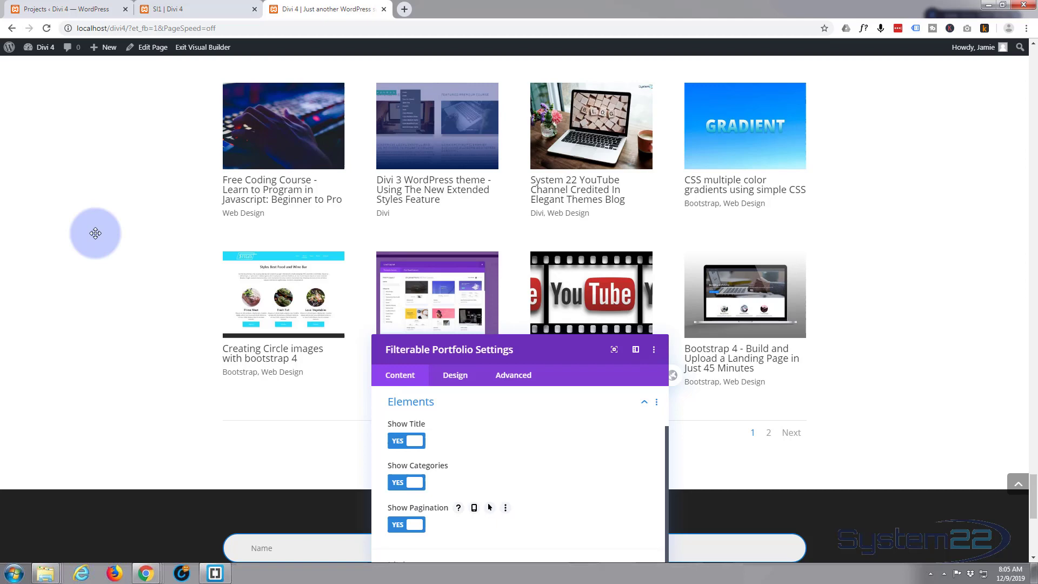
# Test the Bootstrap, Divi, Web Design and Wordpress filter tabs, then switch back to All.
pyautogui.scroll(10, 95, 233)
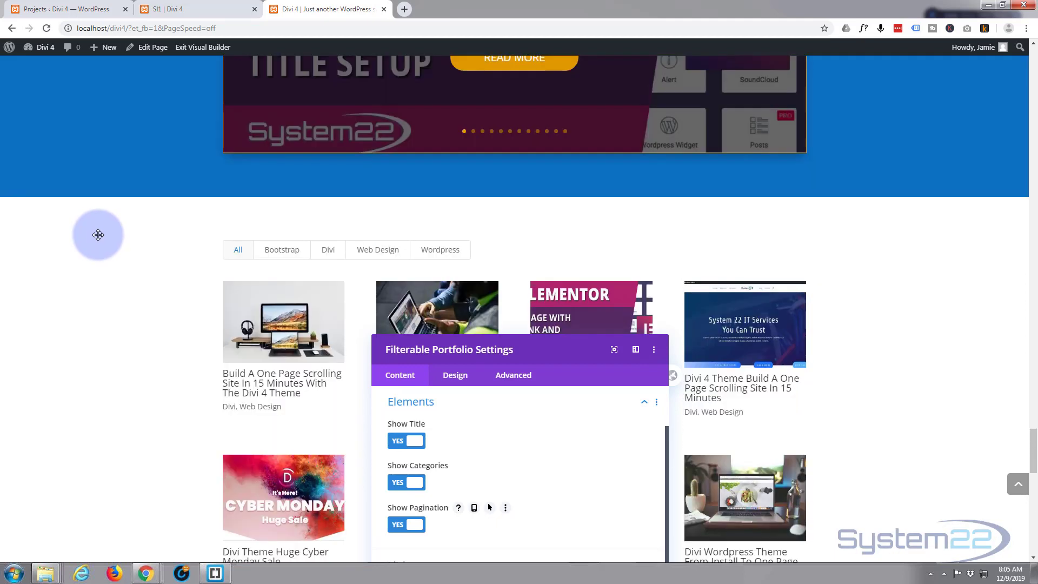
pyautogui.scroll(-1, 97, 233)
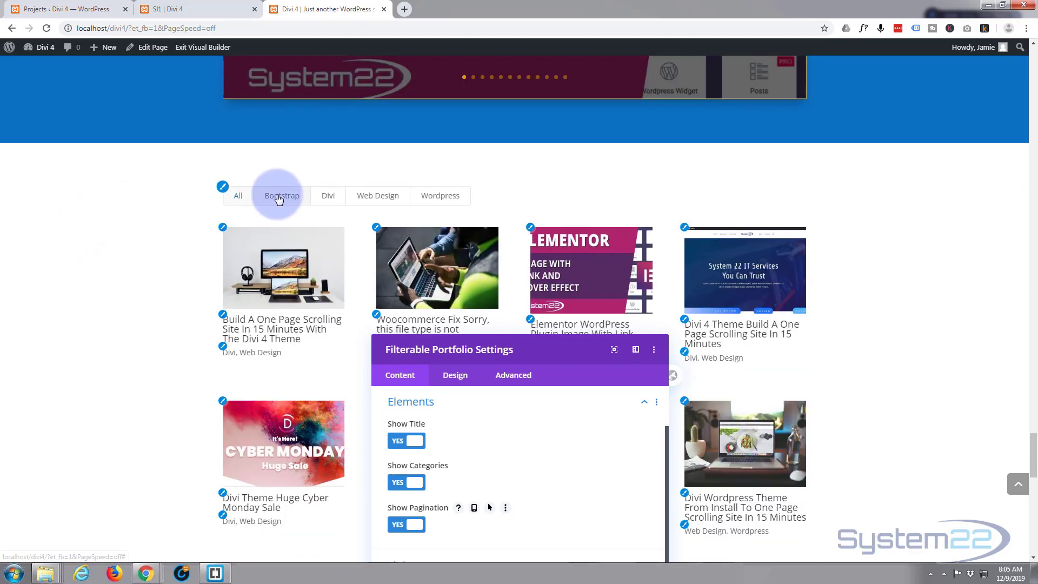
pyautogui.click(279, 199)
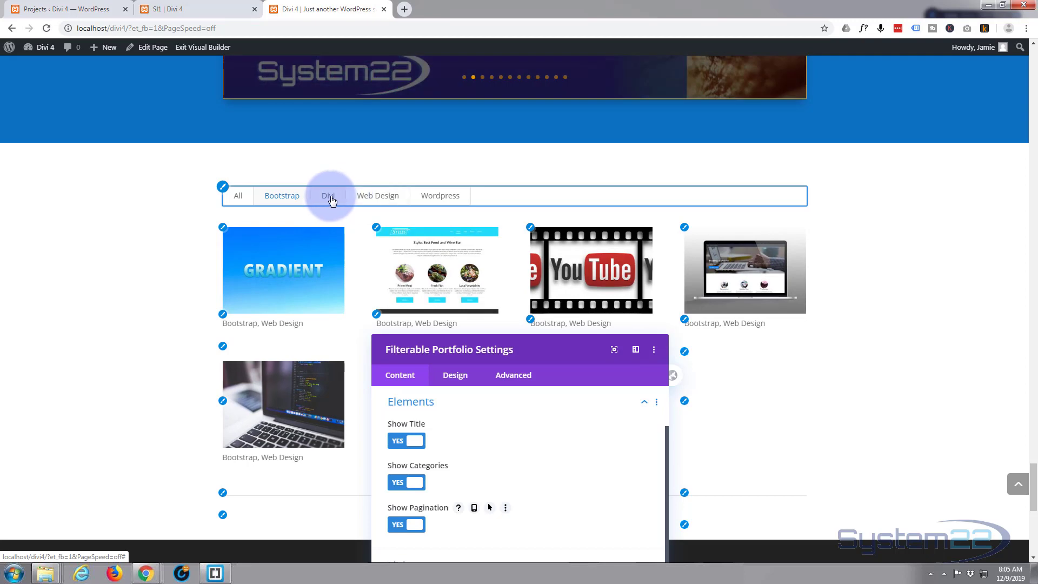
pyautogui.click(329, 198)
pyautogui.click(375, 197)
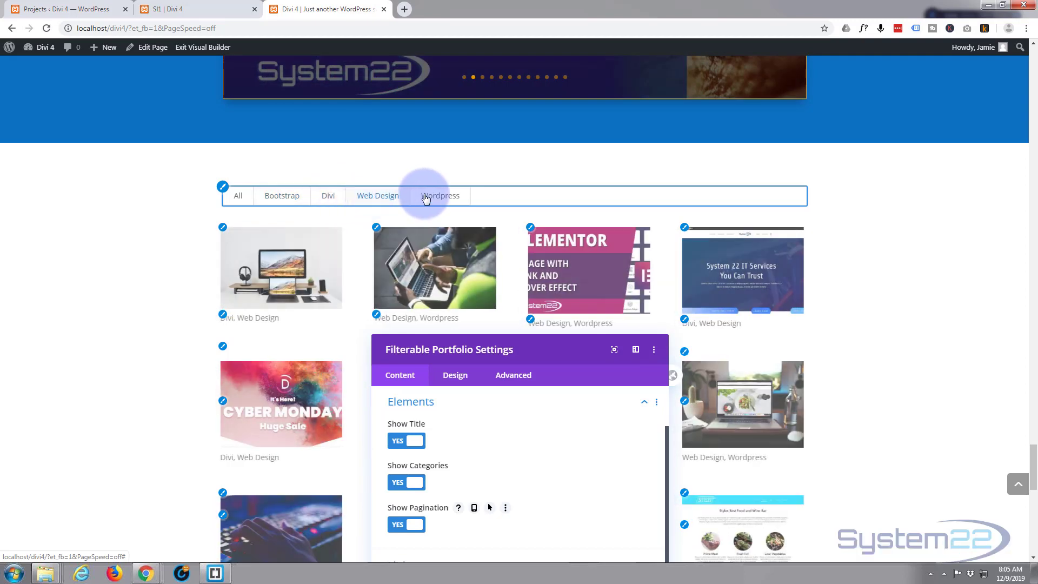
pyautogui.click(426, 198)
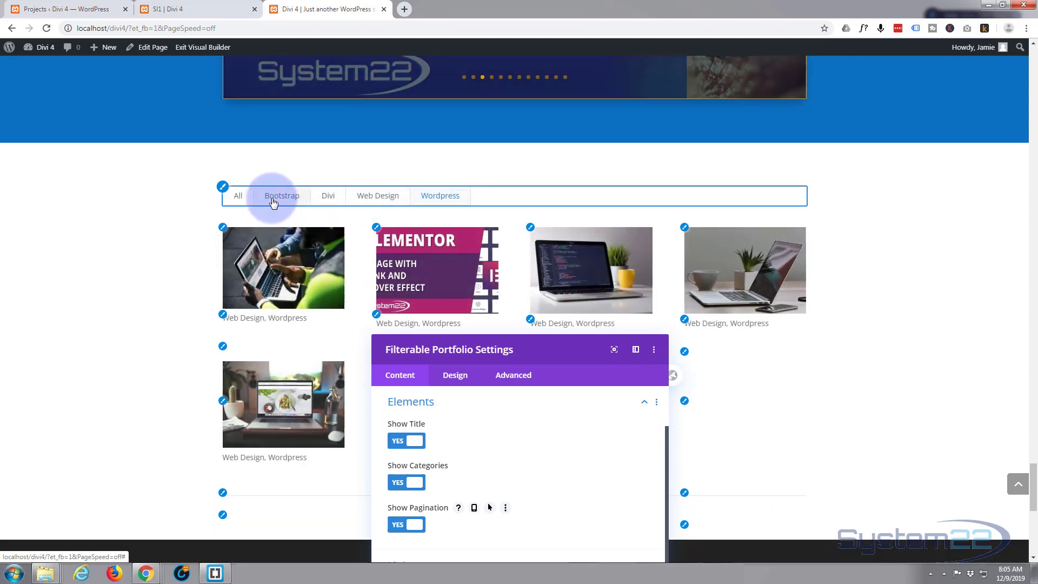
pyautogui.click(274, 203)
pyautogui.click(232, 196)
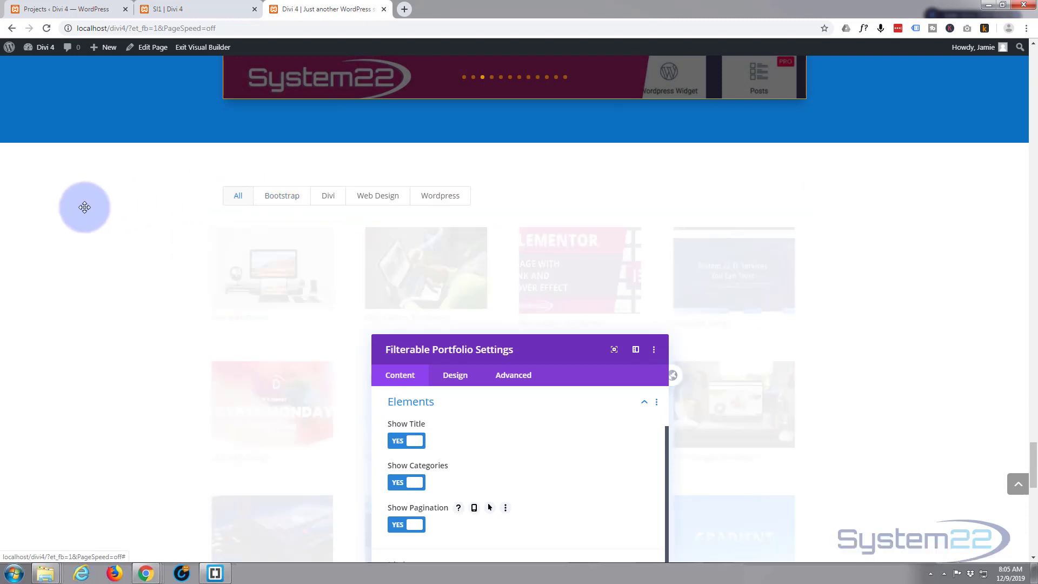
pyautogui.scroll(-3, 76, 319)
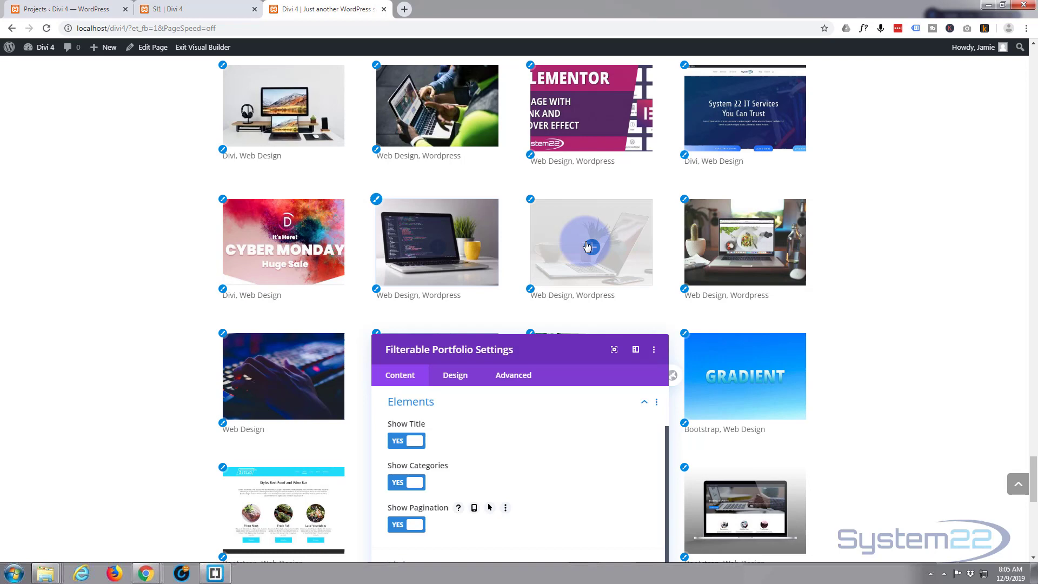
pyautogui.scroll(4, 557, 246)
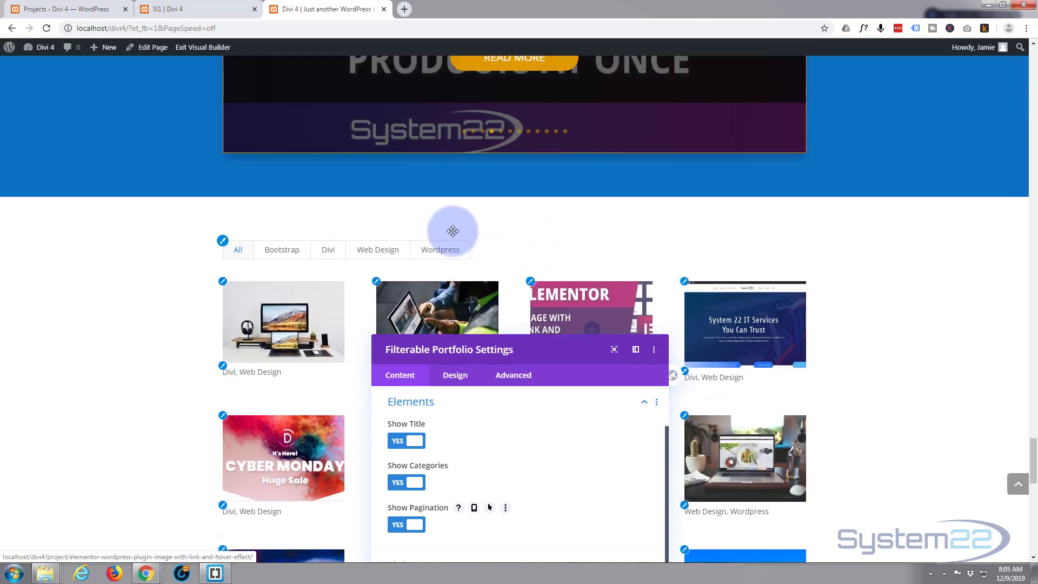
pyautogui.scroll(-2, 509, 267)
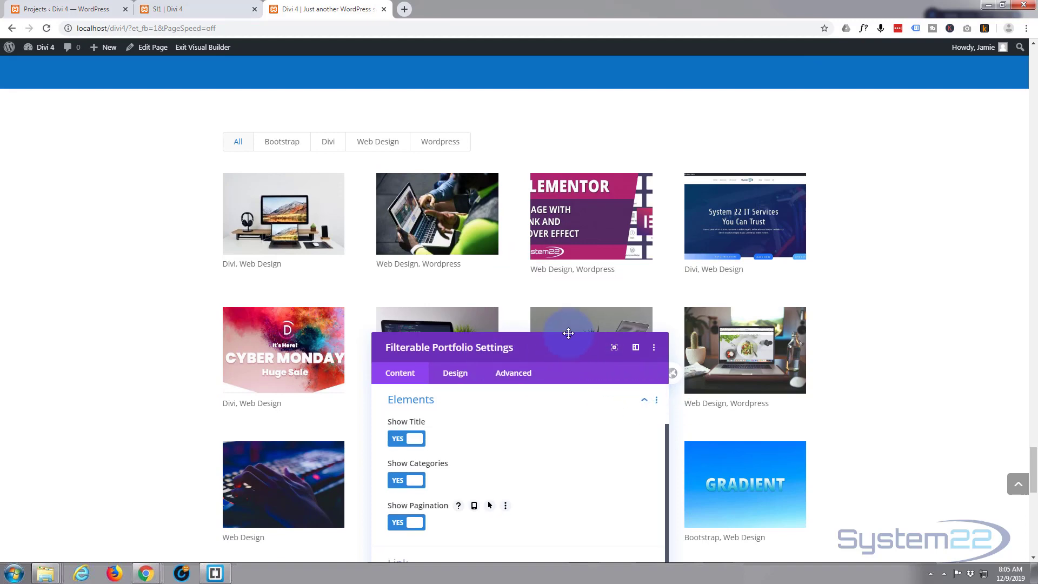
# Save the Filterable Portfolio module and open its row's settings.
pyautogui.moveTo(563, 339); pyautogui.dragTo(572, 185)
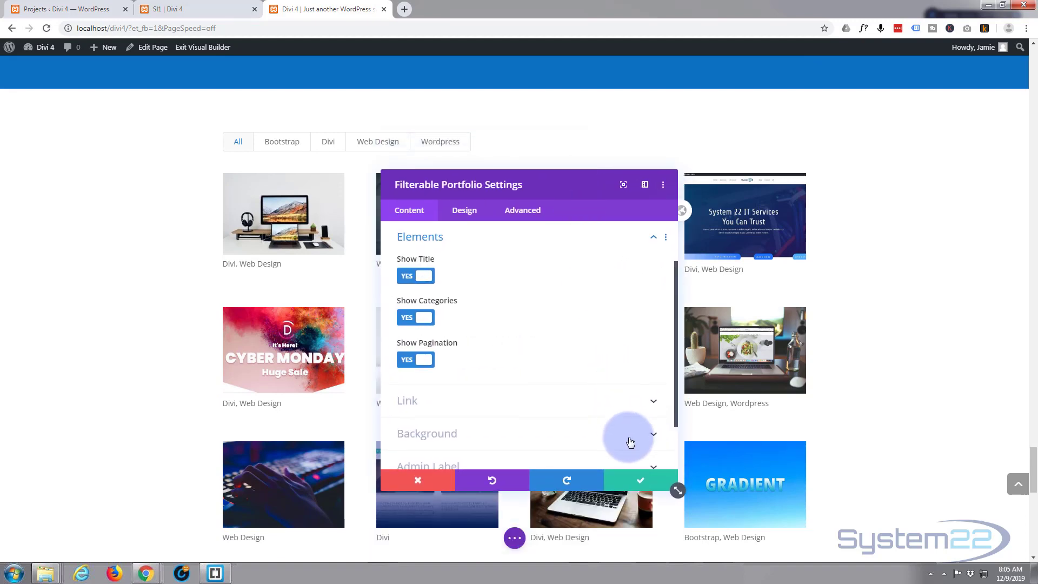
pyautogui.click(655, 489)
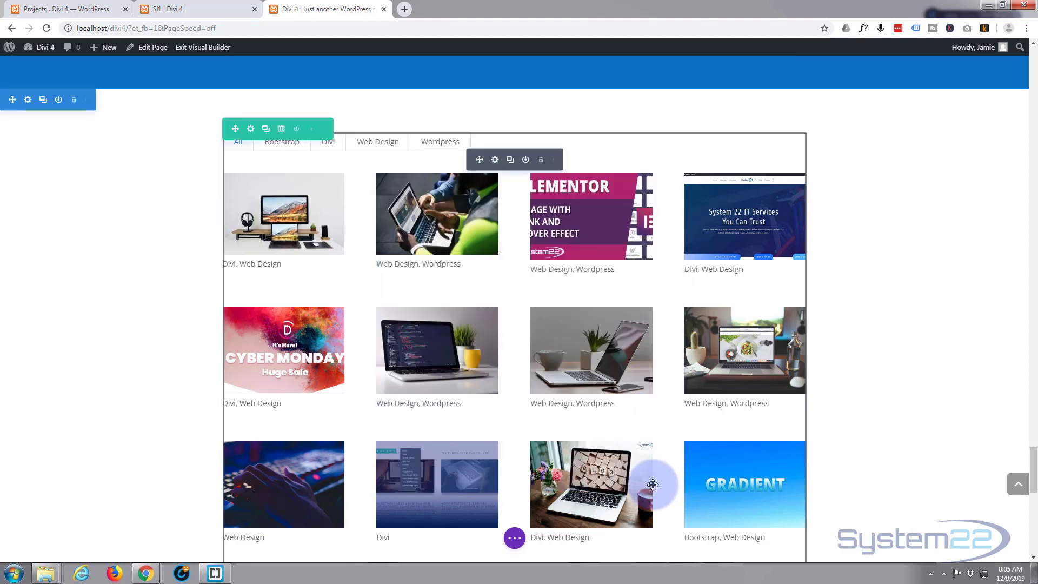
pyautogui.moveTo(248, 133)
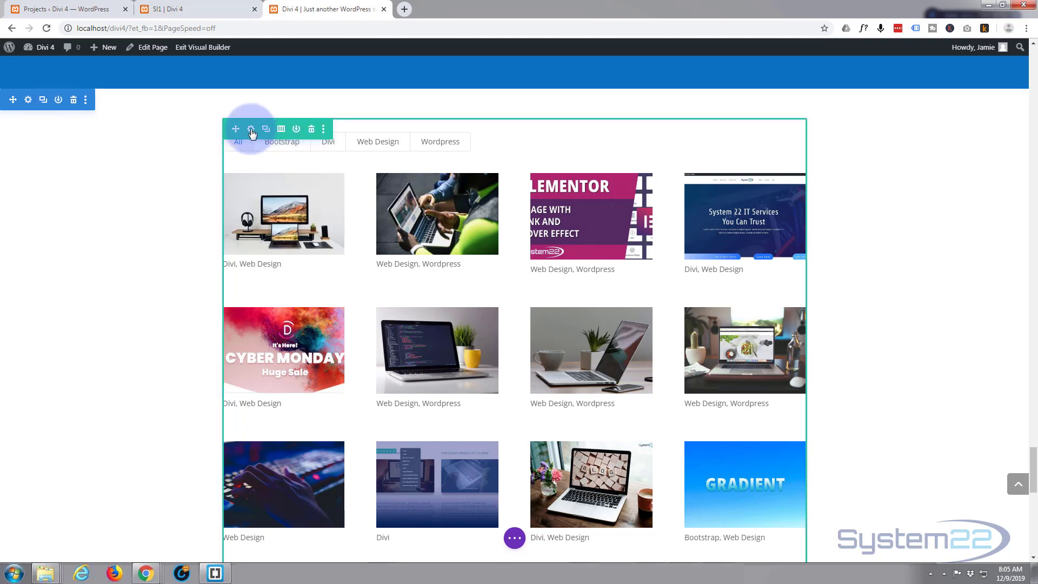
pyautogui.click(250, 130)
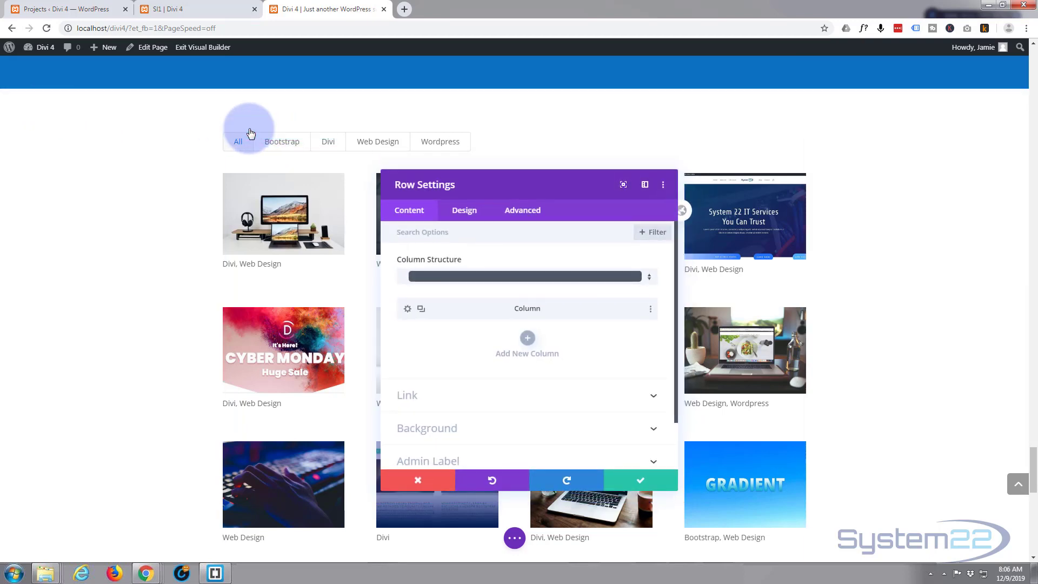
# Enable Use Custom Gutter Width in the row's Design > Sizing and set it to 1.
pyautogui.click(468, 215)
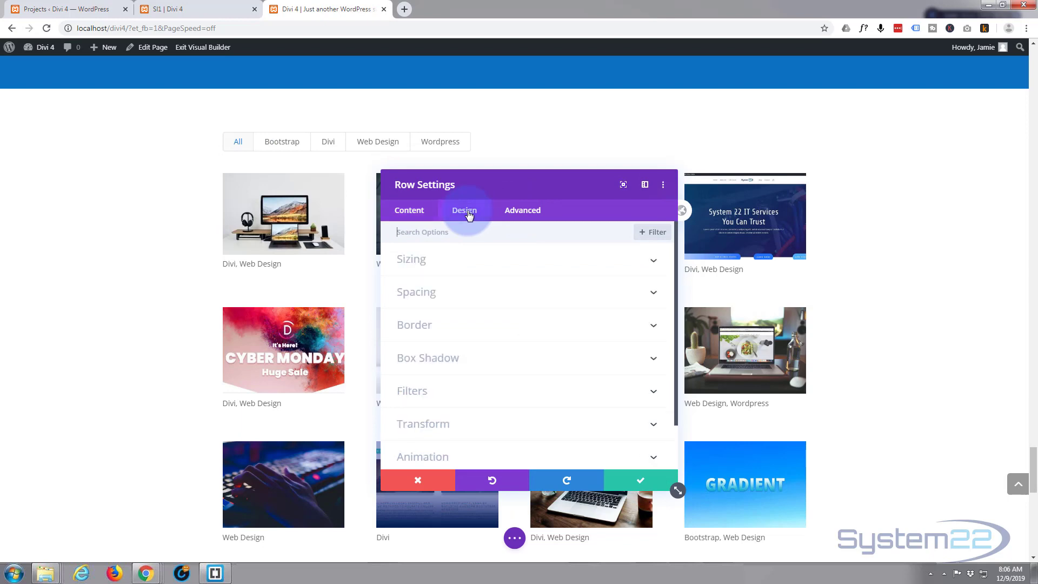
pyautogui.click(499, 264)
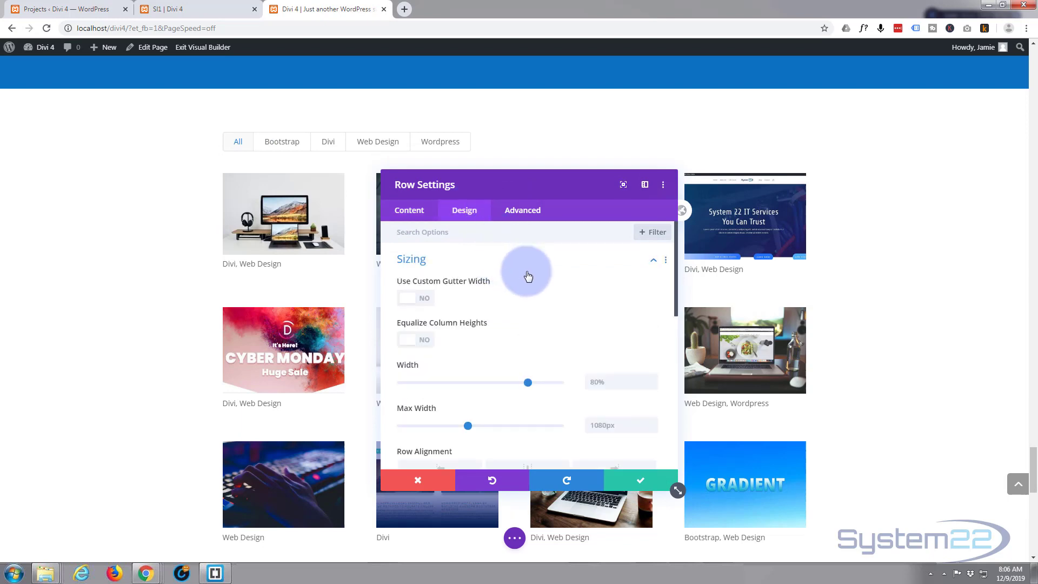
pyautogui.click(425, 302)
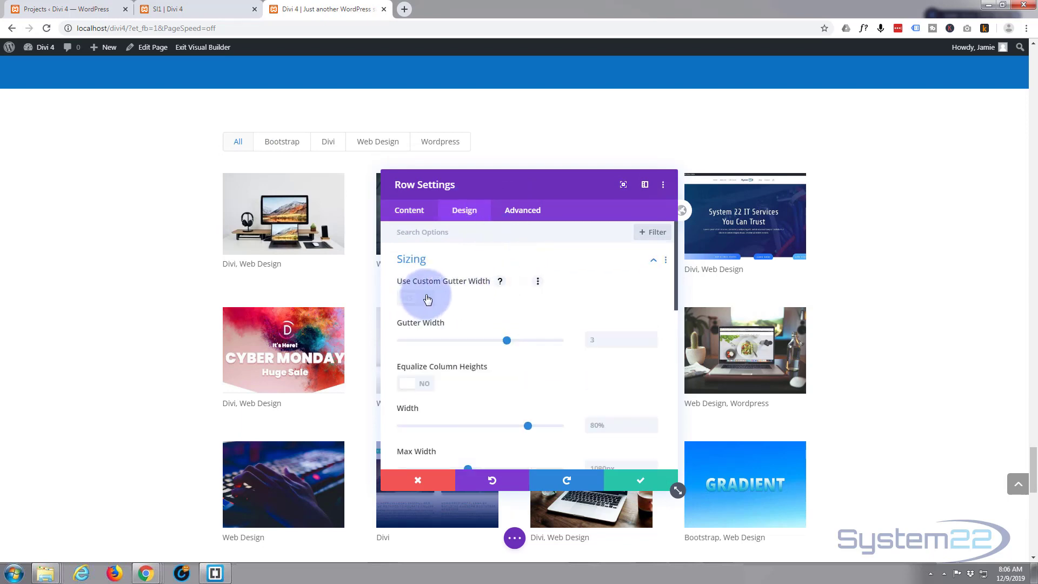
pyautogui.moveTo(524, 188); pyautogui.dragTo(868, 167)
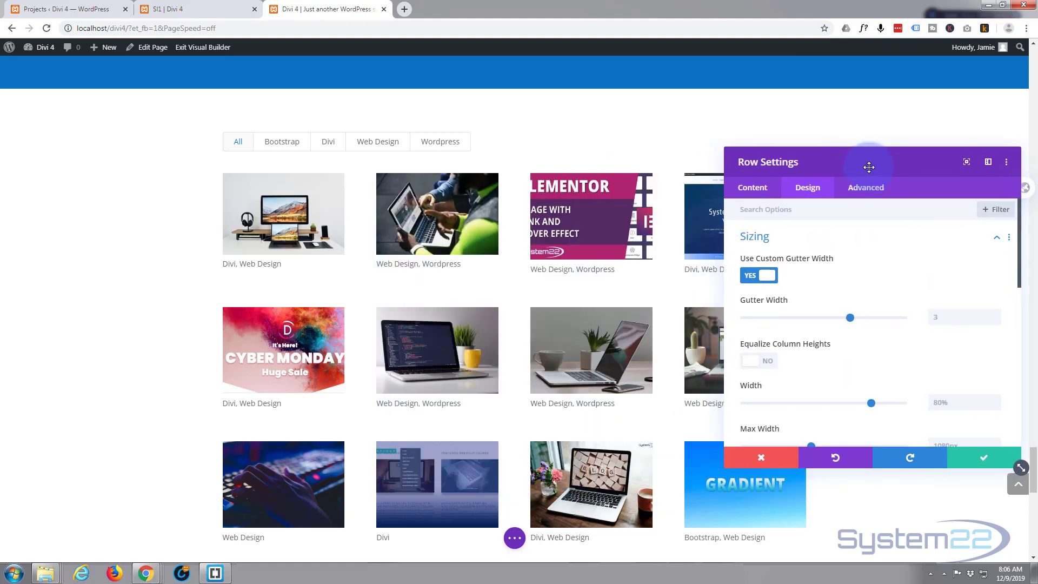
pyautogui.moveTo(846, 323); pyautogui.dragTo(745, 327)
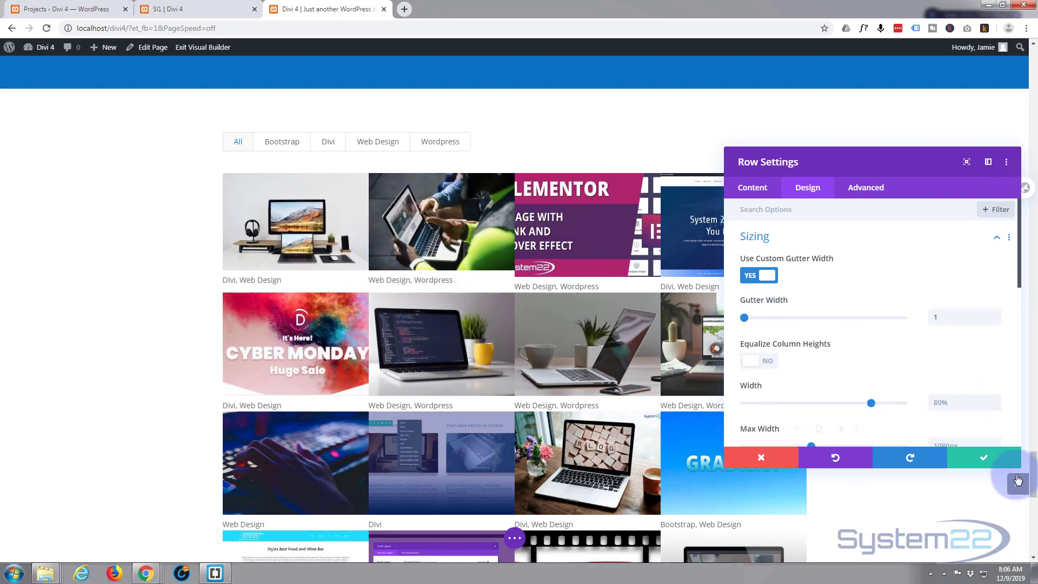
# Save the row, reopen the Filterable Portfolio settings and expand Elements.
pyautogui.click(984, 461)
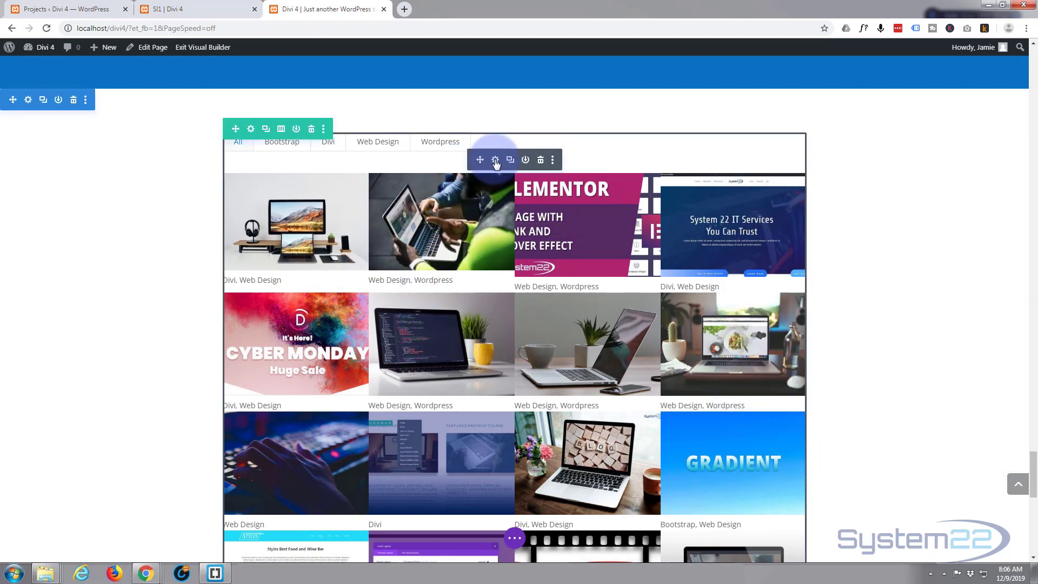
pyautogui.click(495, 160)
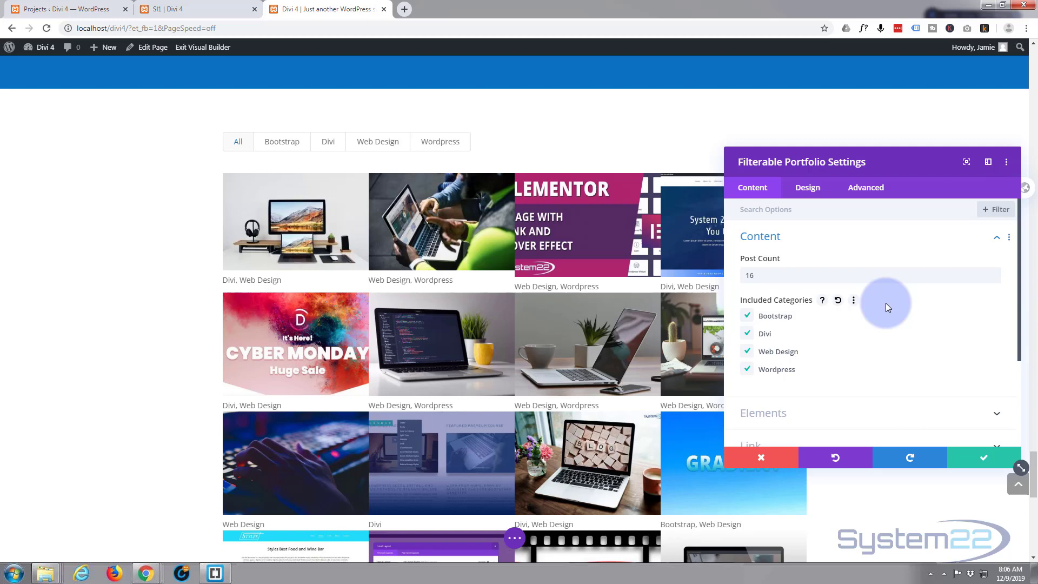
pyautogui.scroll(-1, 848, 338)
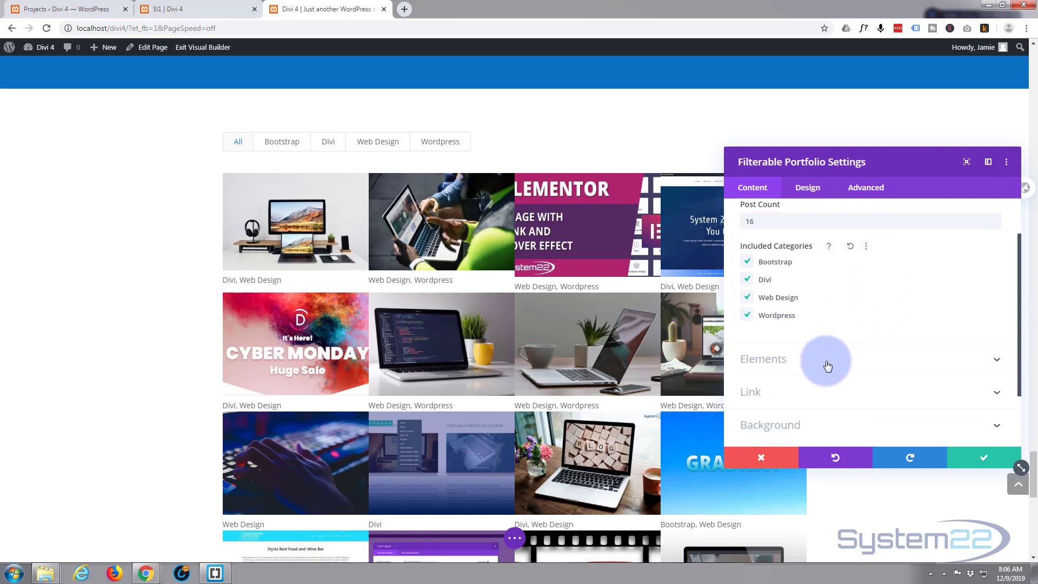
pyautogui.click(827, 366)
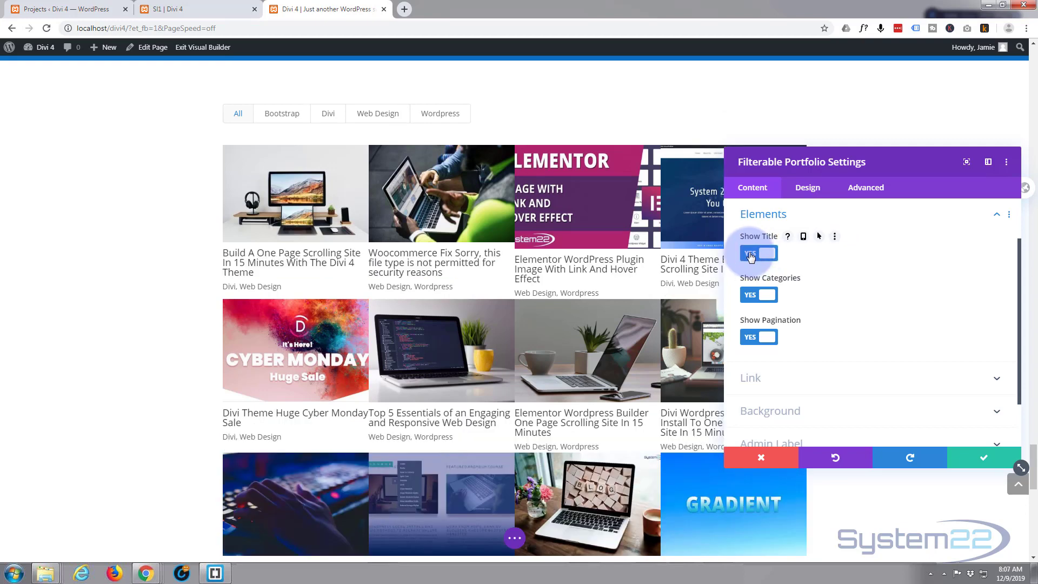
# Set the portfolio's Design > Text alignment to centre, then collapse the Text group.
pyautogui.click(807, 190)
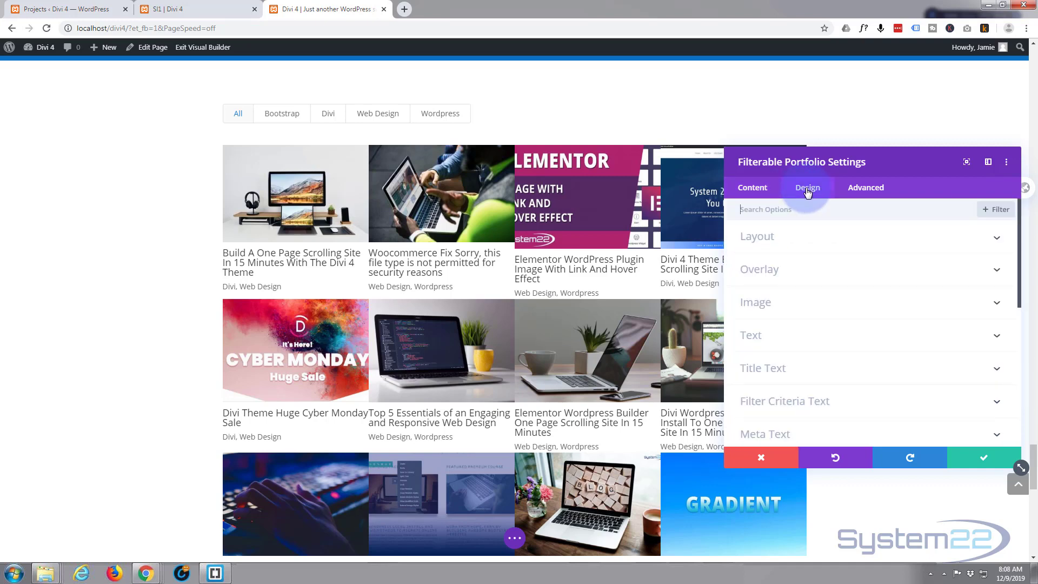
pyautogui.click(189, 102)
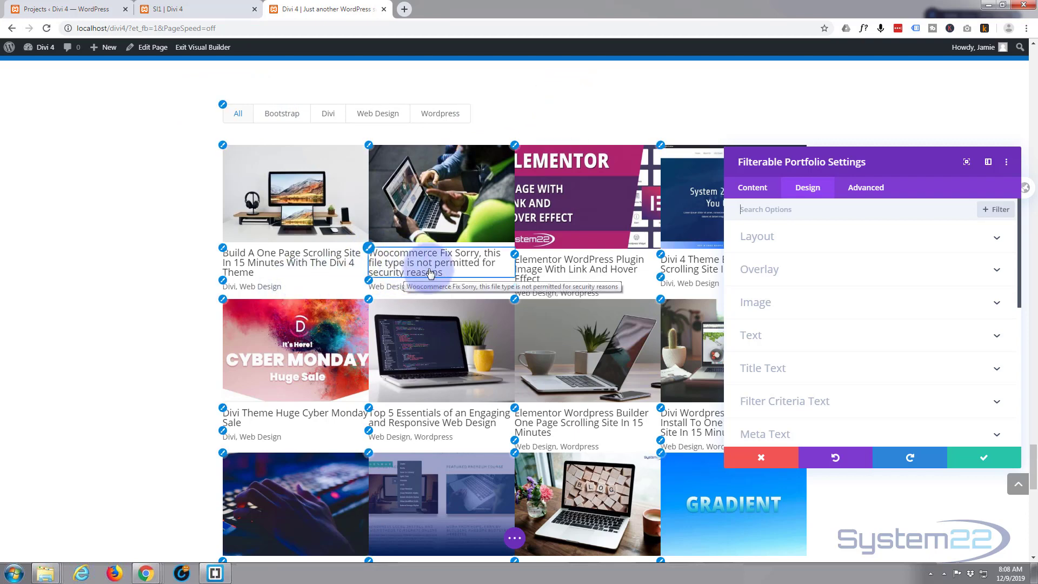
pyautogui.click(865, 270)
pyautogui.click(810, 339)
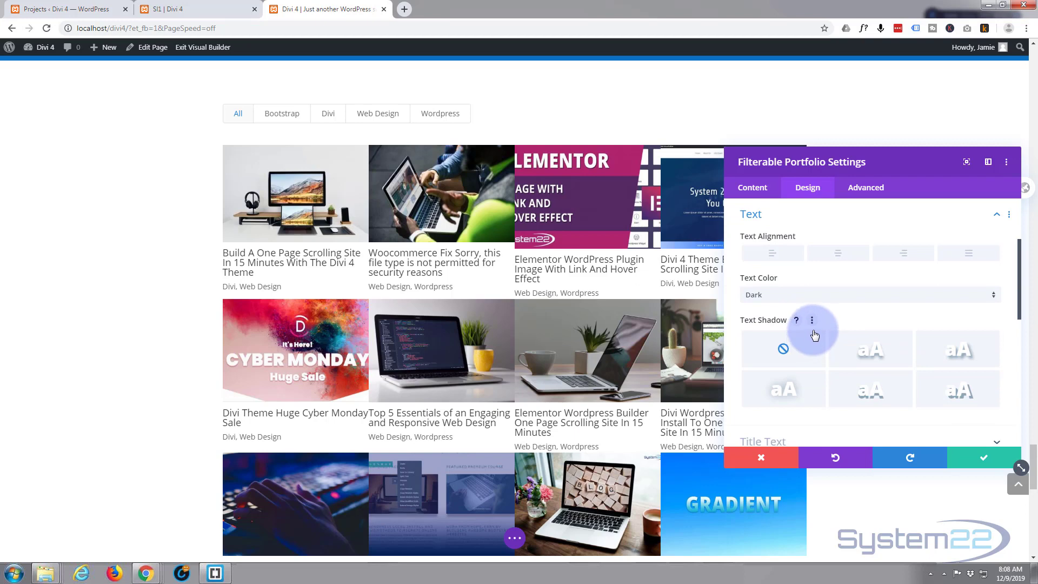
pyautogui.click(840, 253)
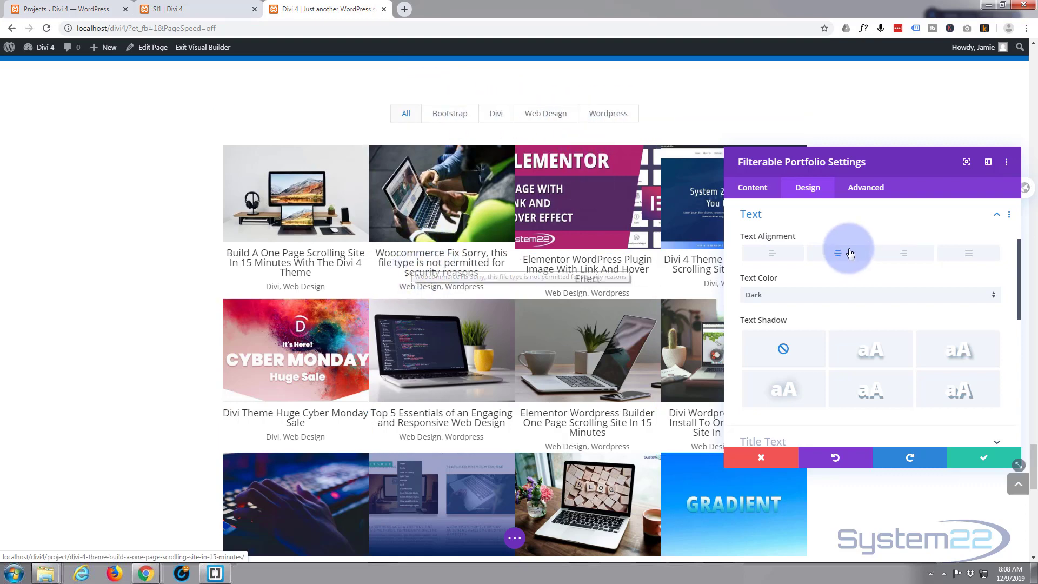
pyautogui.click(770, 219)
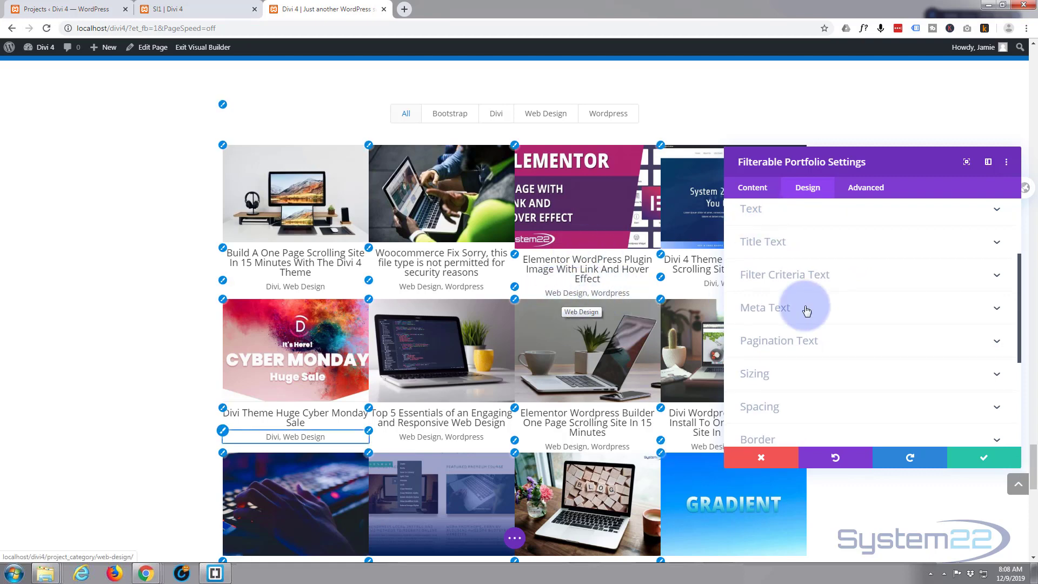
# Set the portfolio meta text color to orange.
pyautogui.click(833, 315)
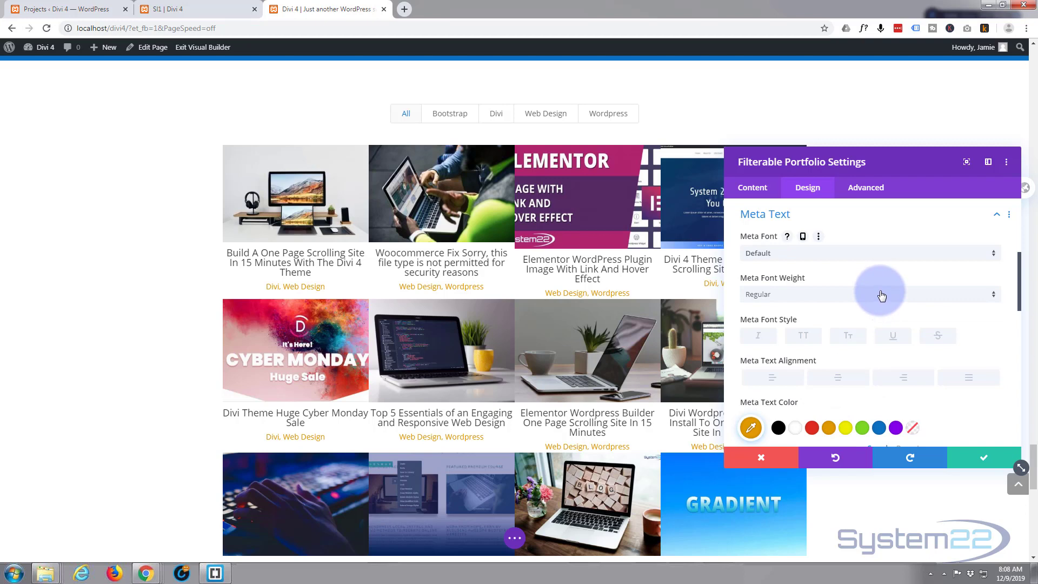
pyautogui.scroll(-3, 882, 295)
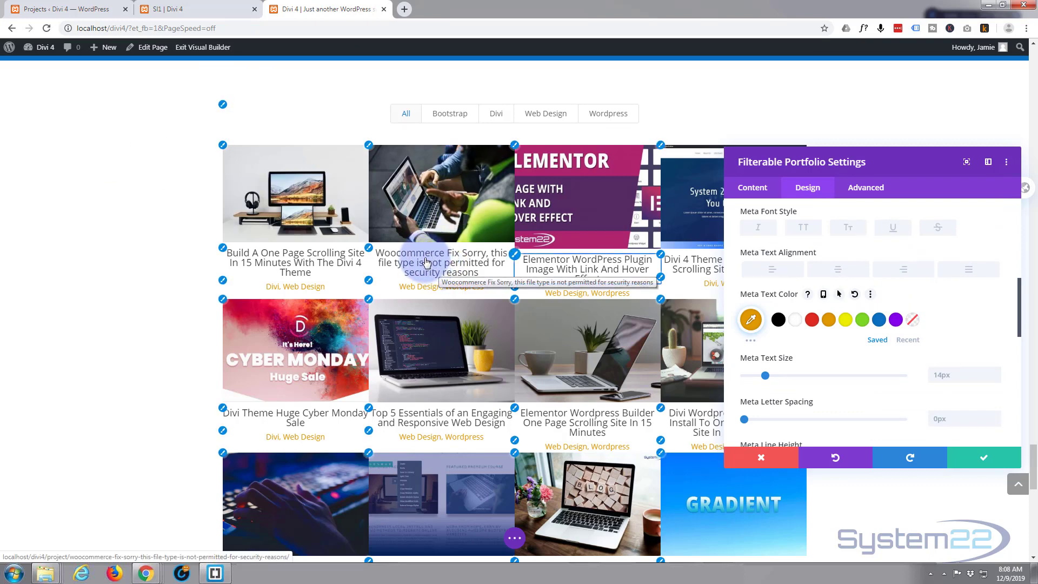
pyautogui.scroll(2, 805, 314)
pyautogui.scroll(2, 804, 314)
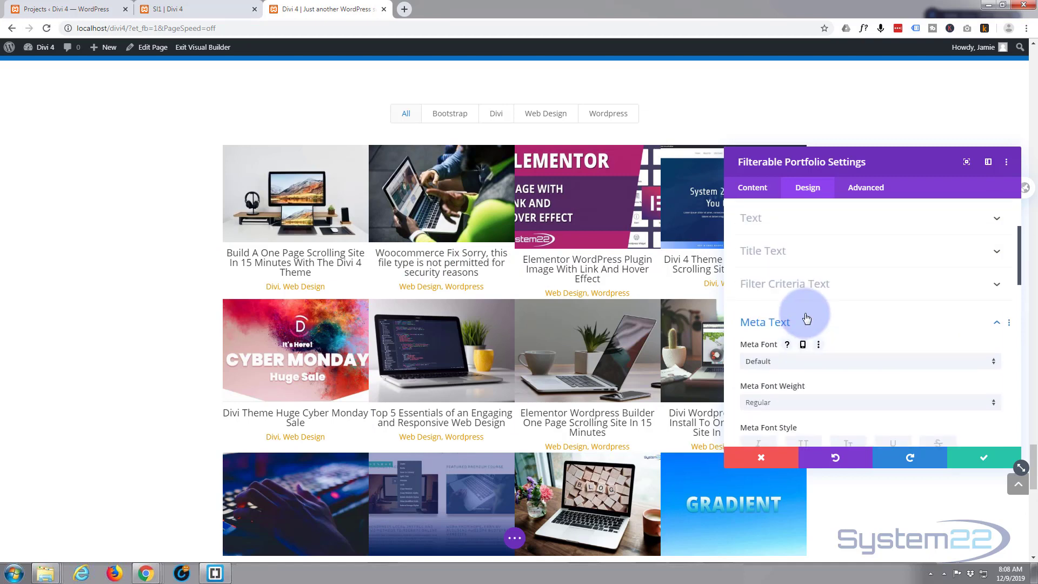
# Set the portfolio Text Color to Light and save the portfolio settings.
pyautogui.click(789, 222)
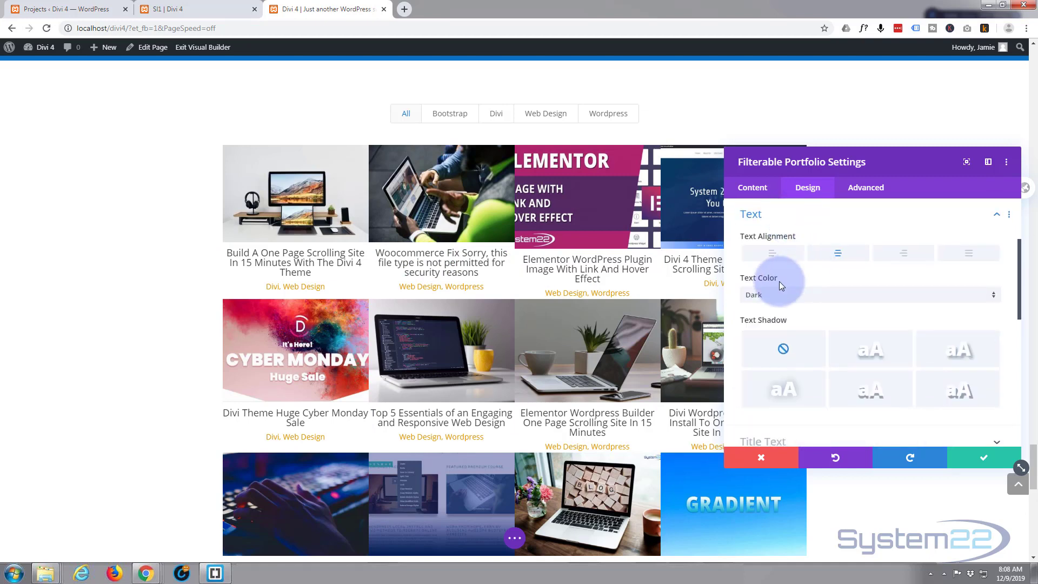
pyautogui.click(780, 300)
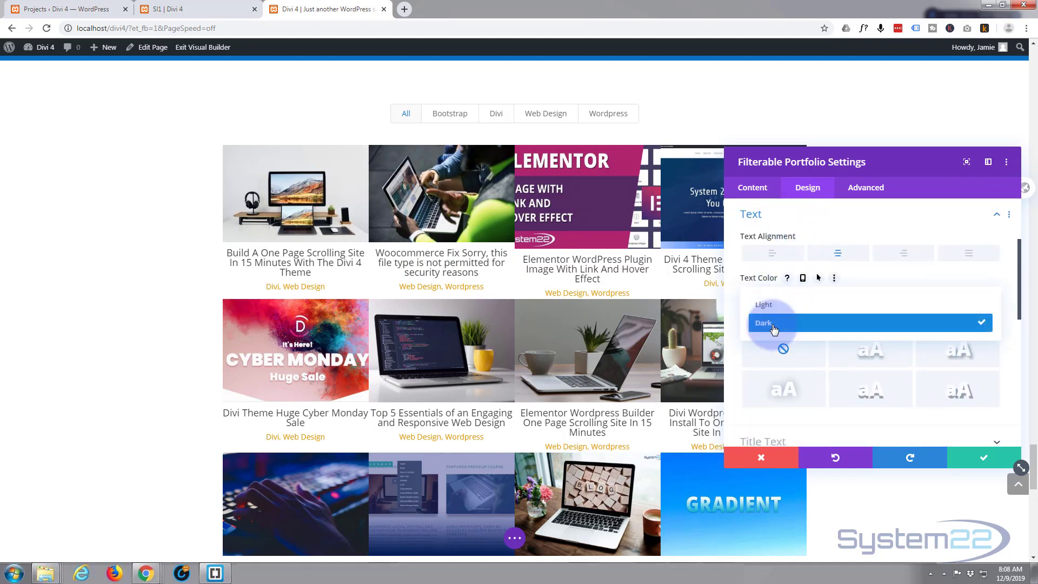
pyautogui.click(779, 308)
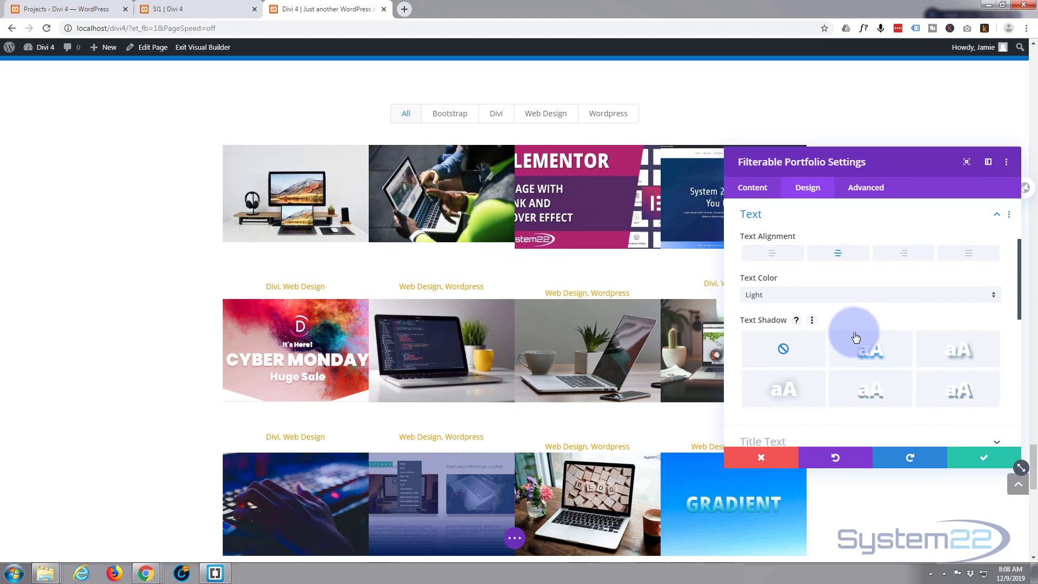
pyautogui.click(974, 463)
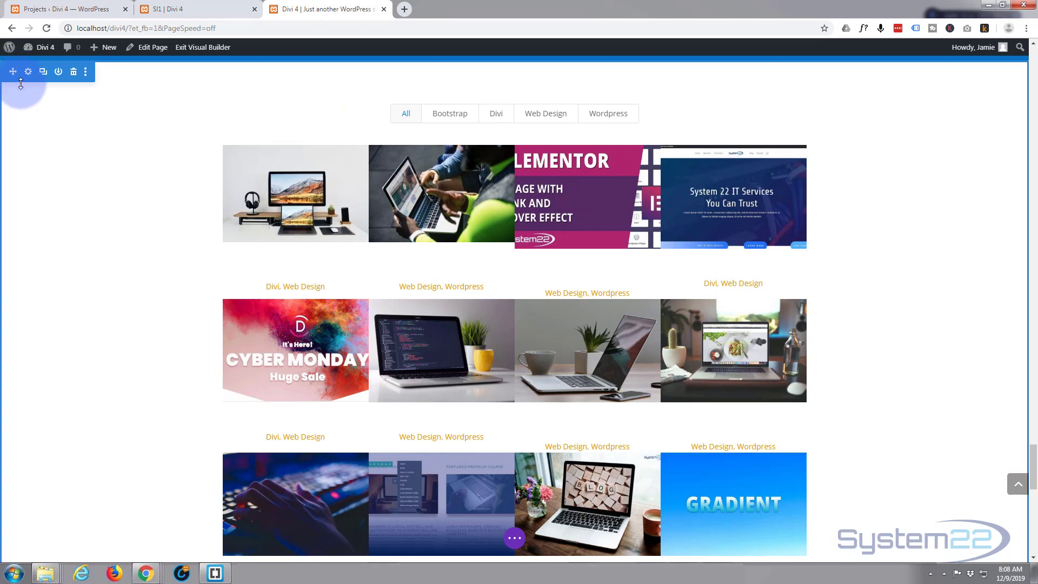
# Give the portfolio section a #333 dark grey background color and save it.
pyautogui.click(28, 73)
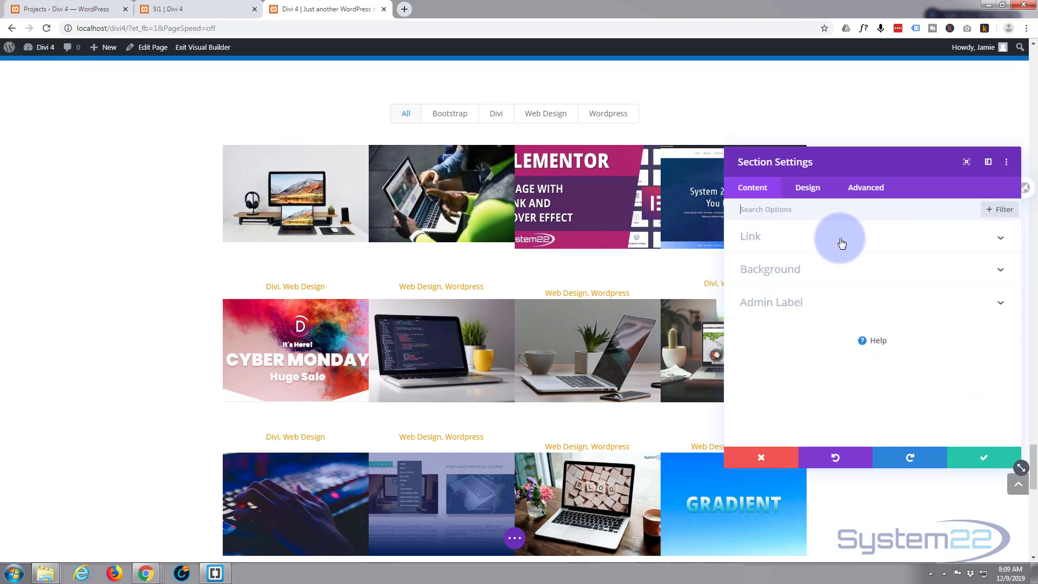
pyautogui.click(843, 270)
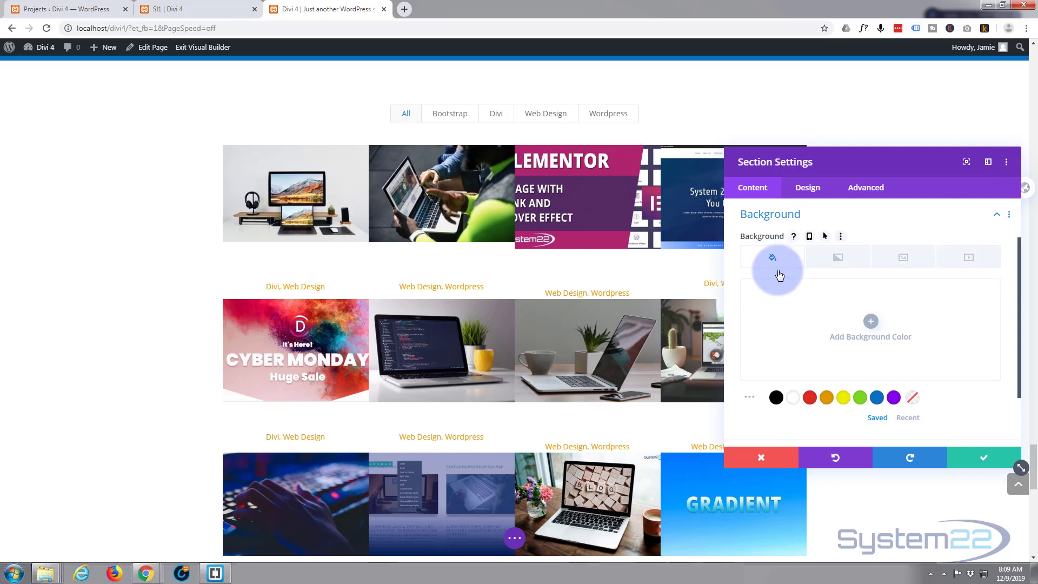
pyautogui.click(787, 327)
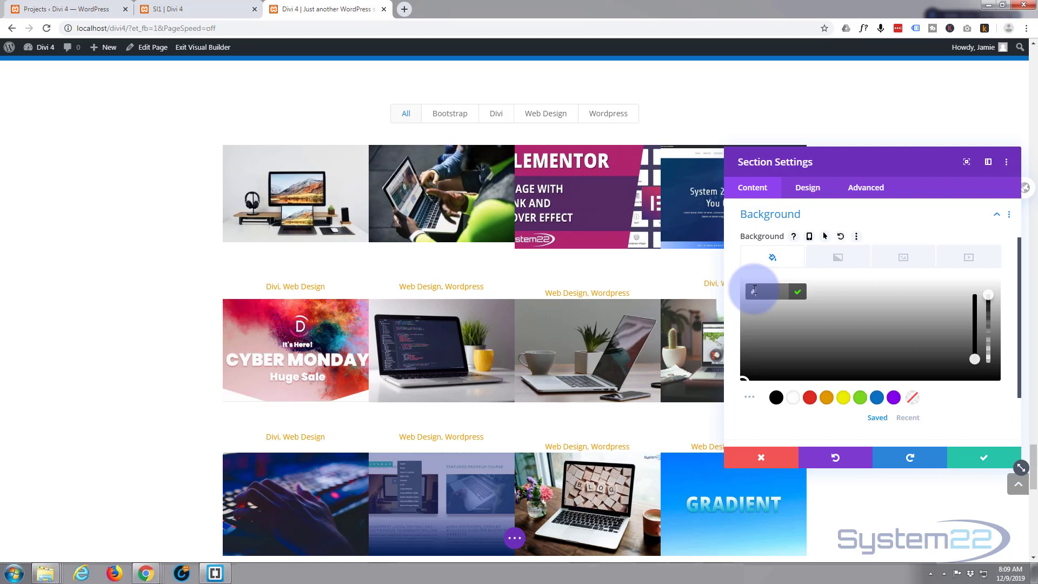
pyautogui.write('#333')
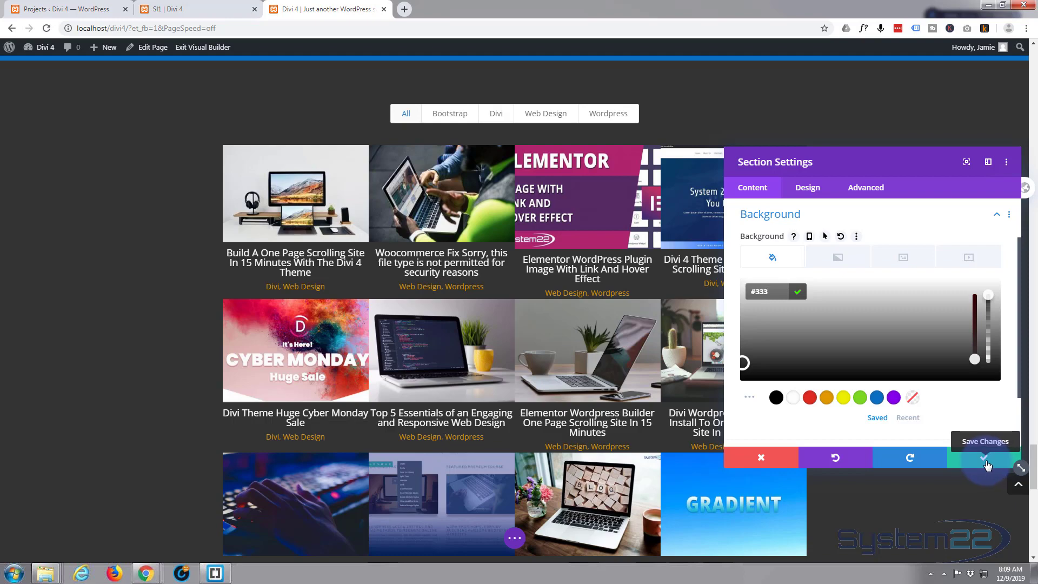
pyautogui.click(987, 465)
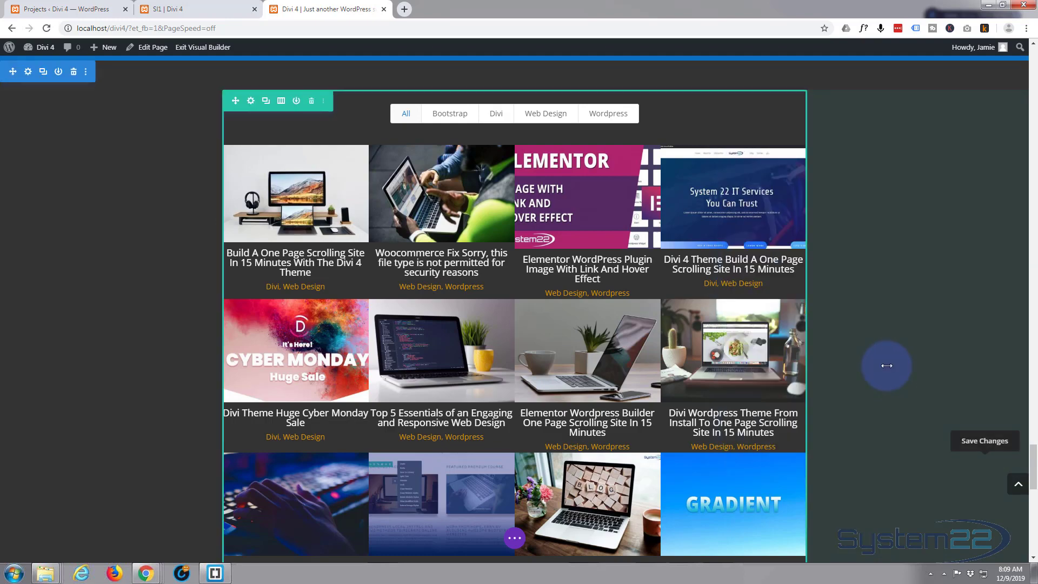
pyautogui.scroll(-2, 889, 366)
pyautogui.scroll(-7, 888, 366)
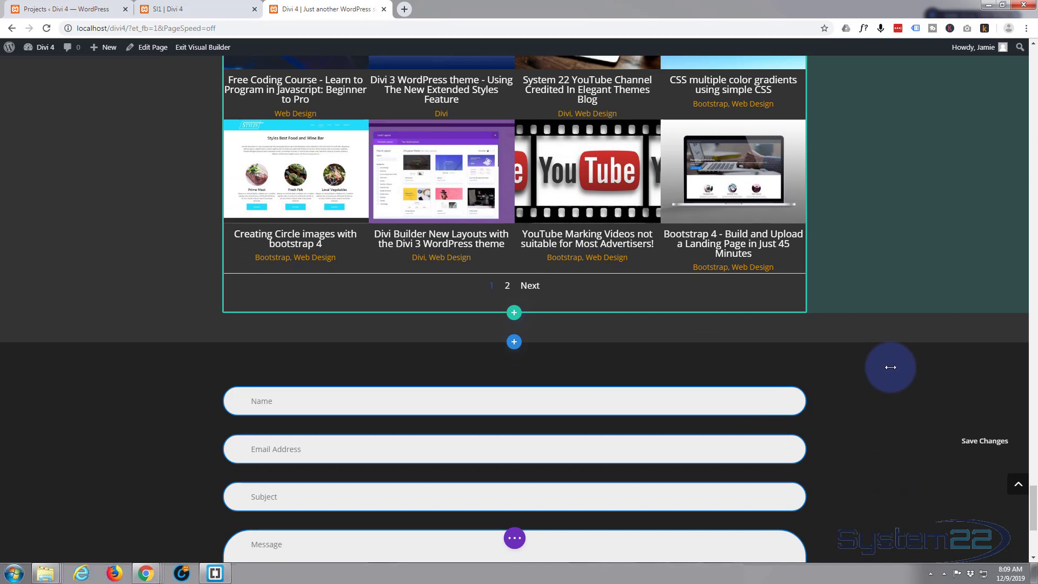
pyautogui.scroll(5, 890, 368)
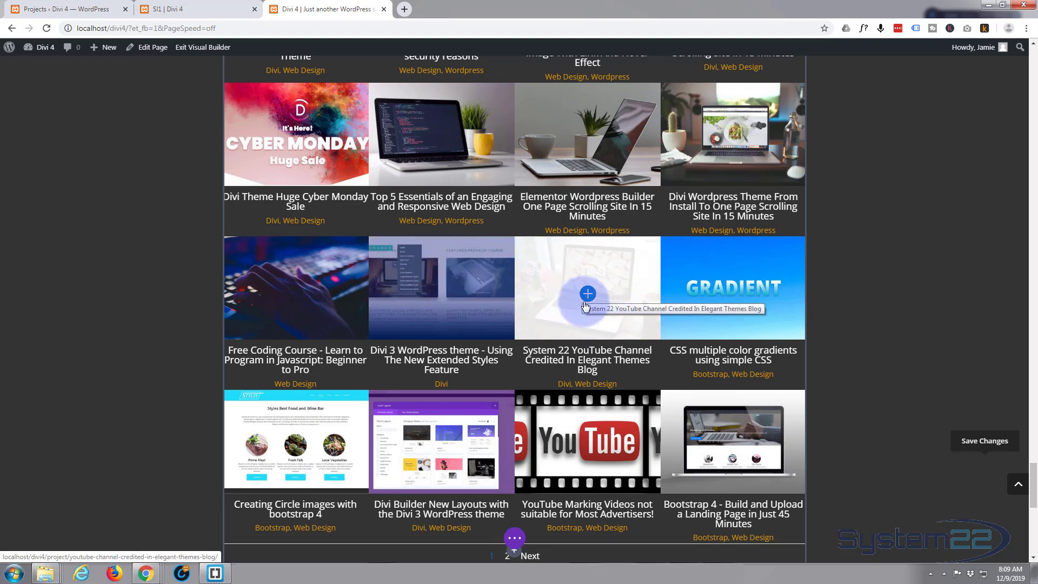
pyautogui.scroll(5, 587, 299)
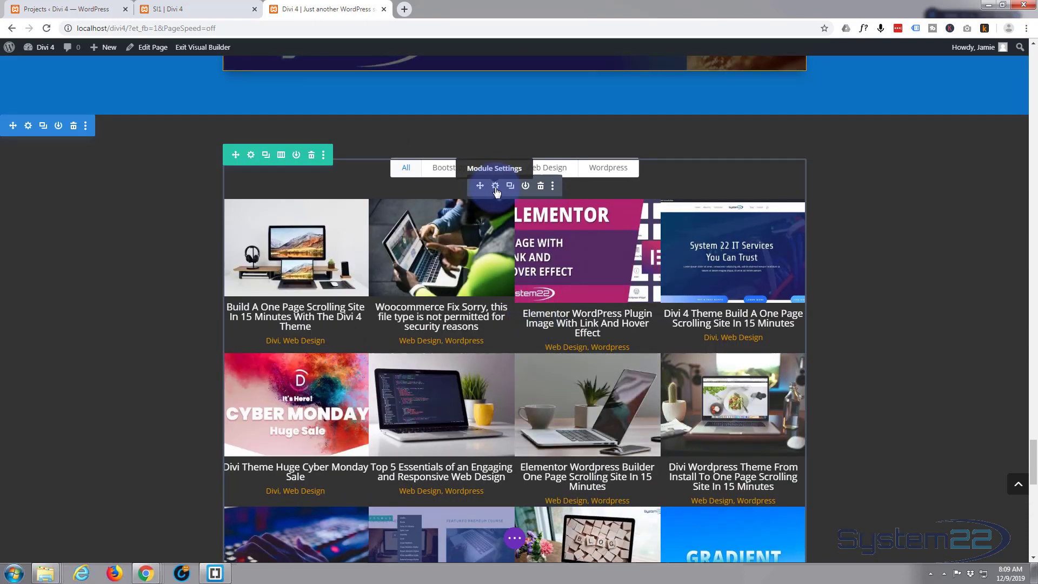
# Set the portfolio hover overlay color to blue at 0.65 opacity.
pyautogui.click(496, 188)
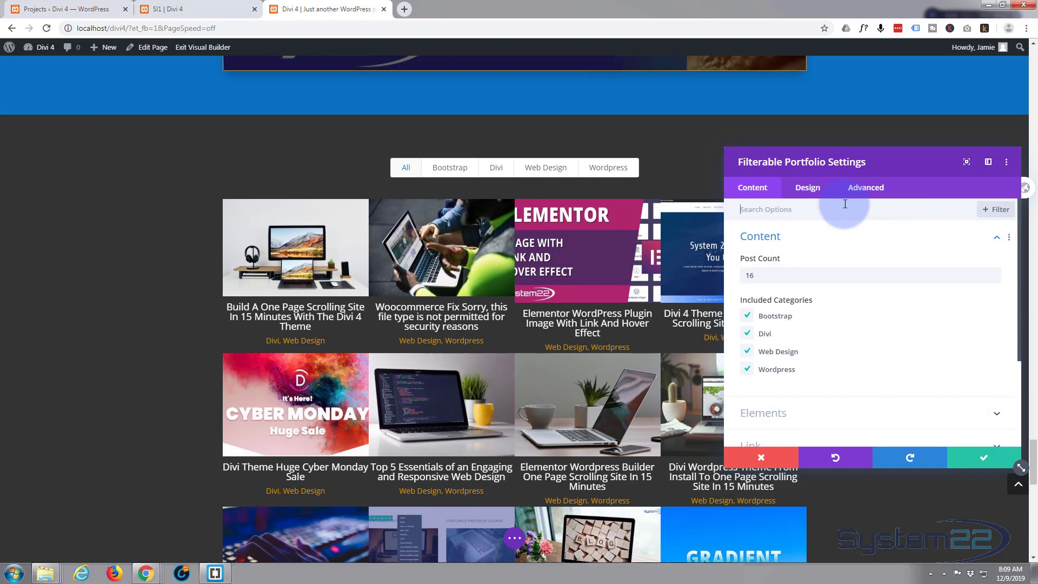
pyautogui.click(808, 187)
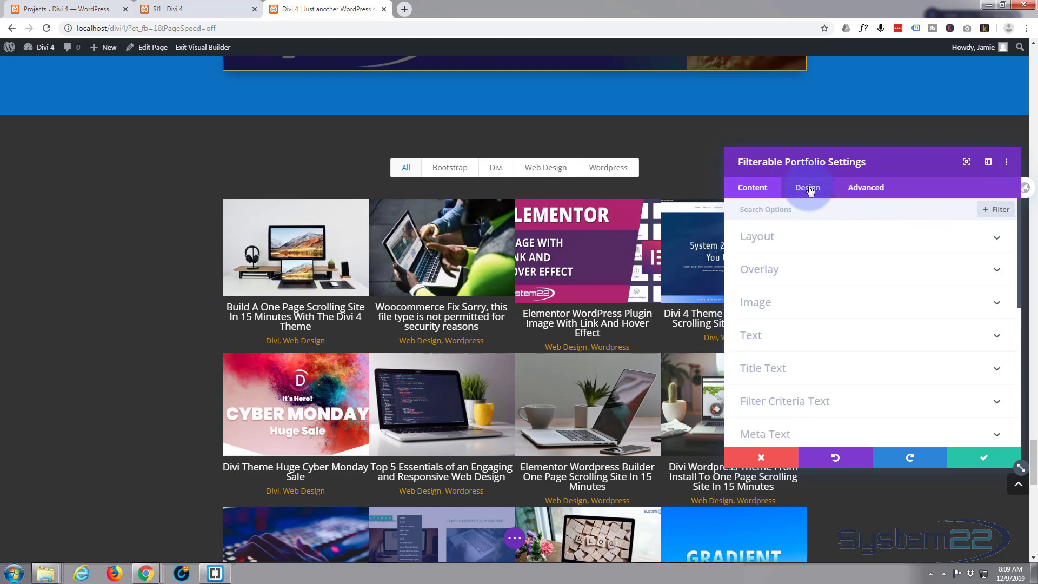
pyautogui.click(810, 271)
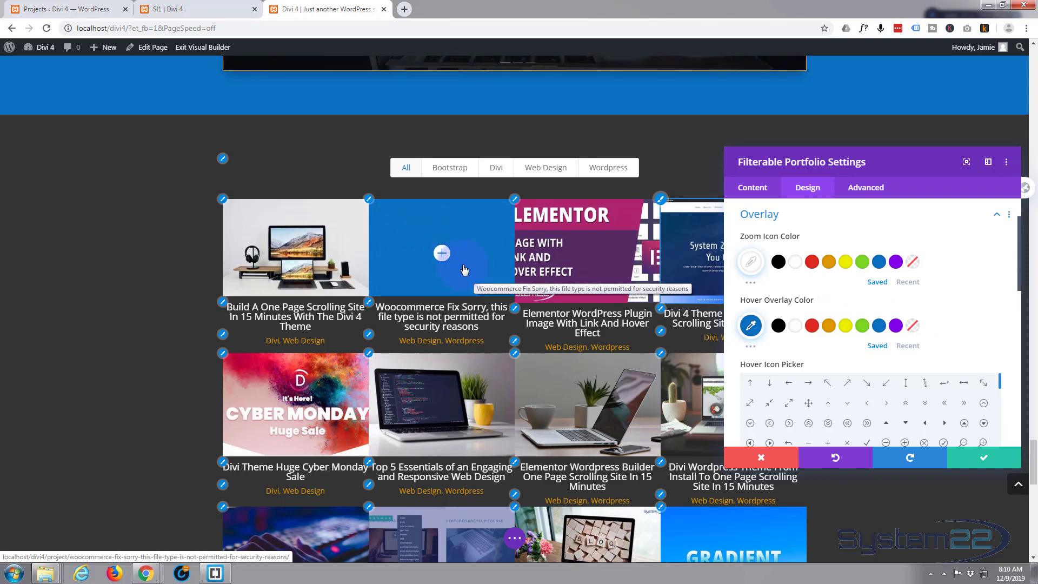
pyautogui.click(752, 328)
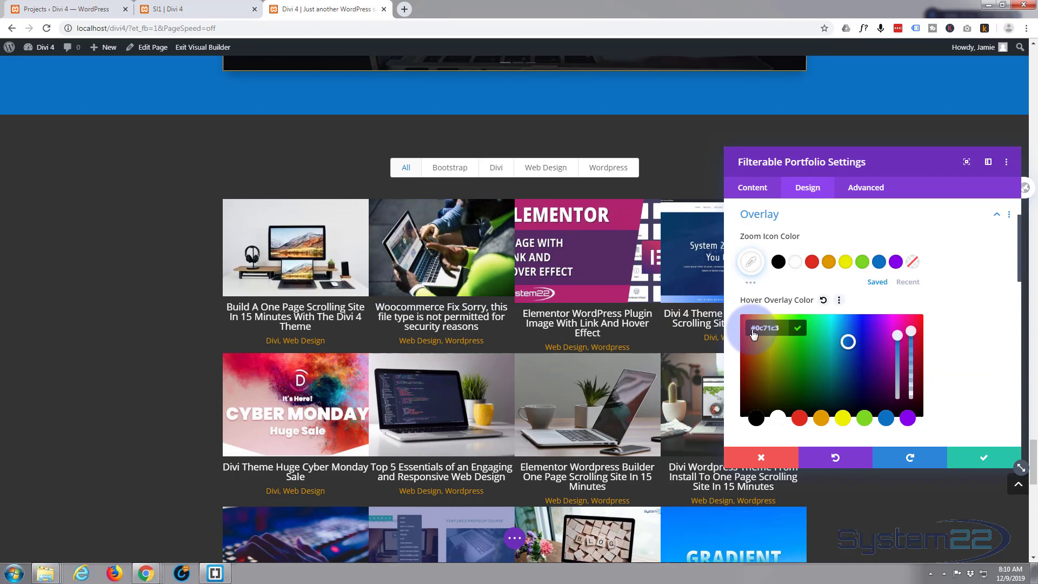
pyautogui.click(911, 332)
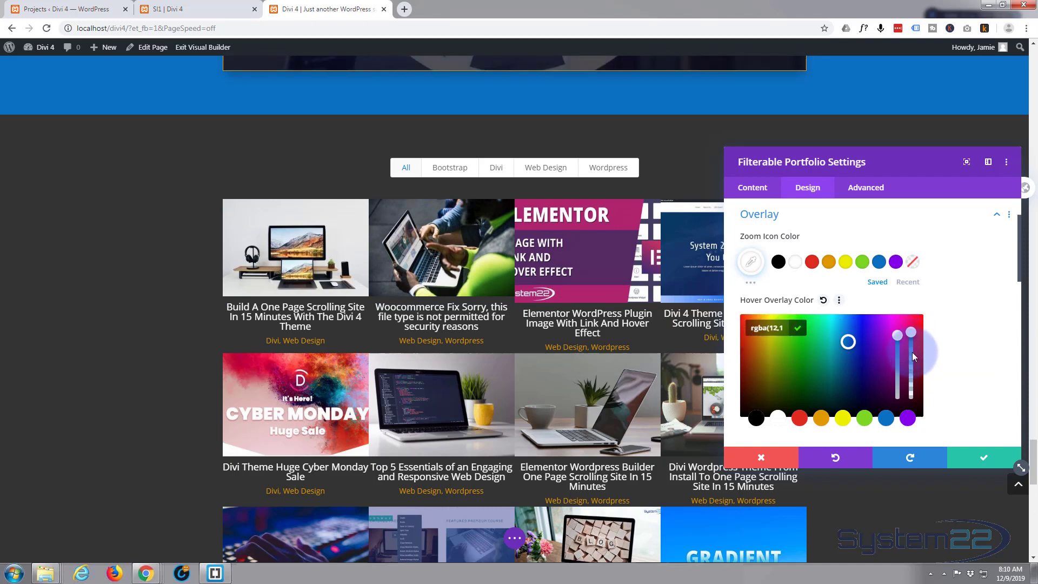
pyautogui.moveTo(912, 352); pyautogui.dragTo(912, 367)
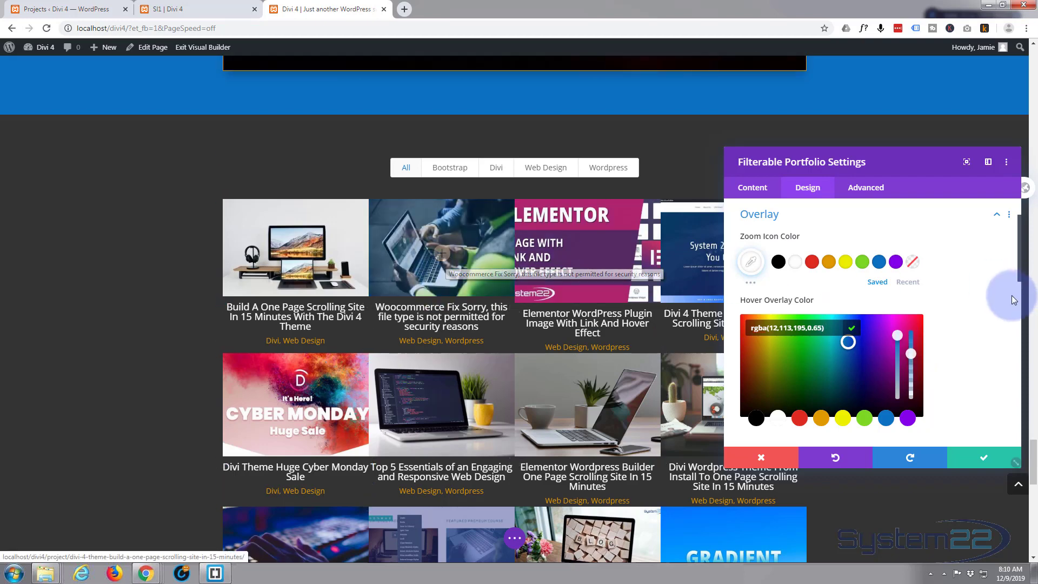
# Choose the circled right-arrow as the portfolio hover icon.
pyautogui.scroll(-2, 968, 317)
pyautogui.scroll(-2, 969, 313)
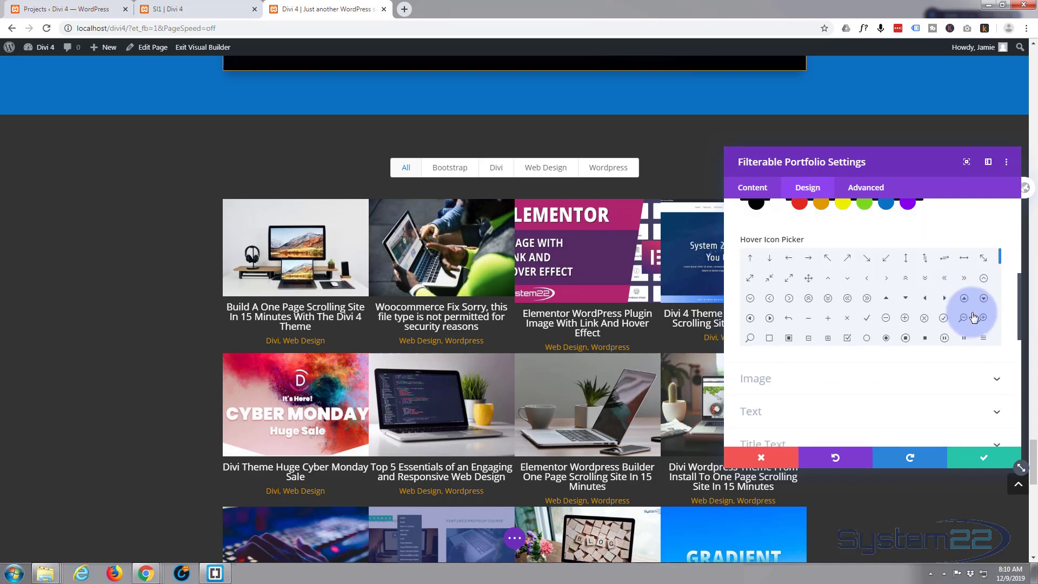
pyautogui.click(789, 298)
pyautogui.scroll(-2, 790, 301)
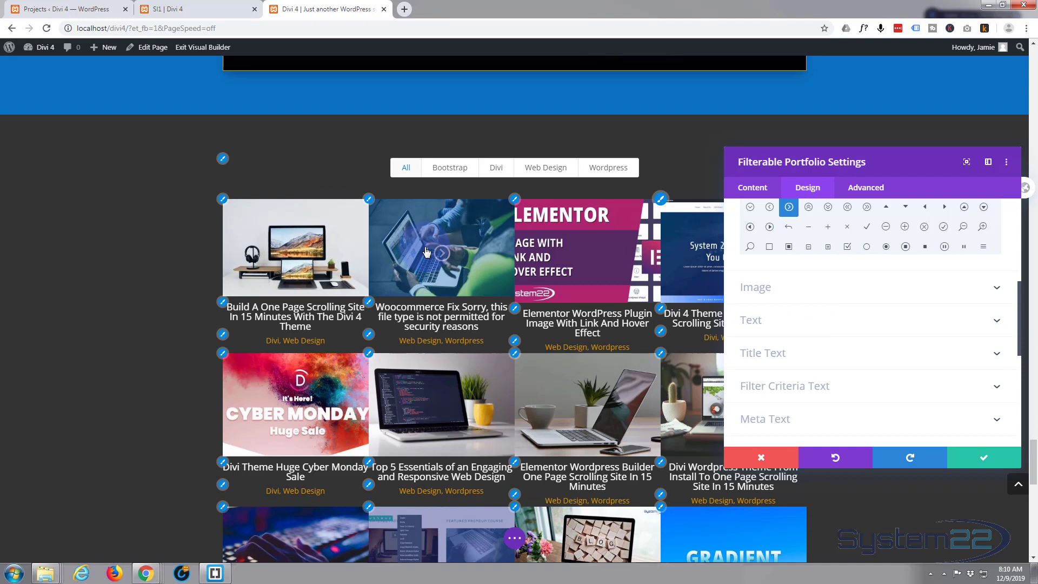
# Save the overlay settings and exit the visual builder to the live homepage.
pyautogui.click(997, 464)
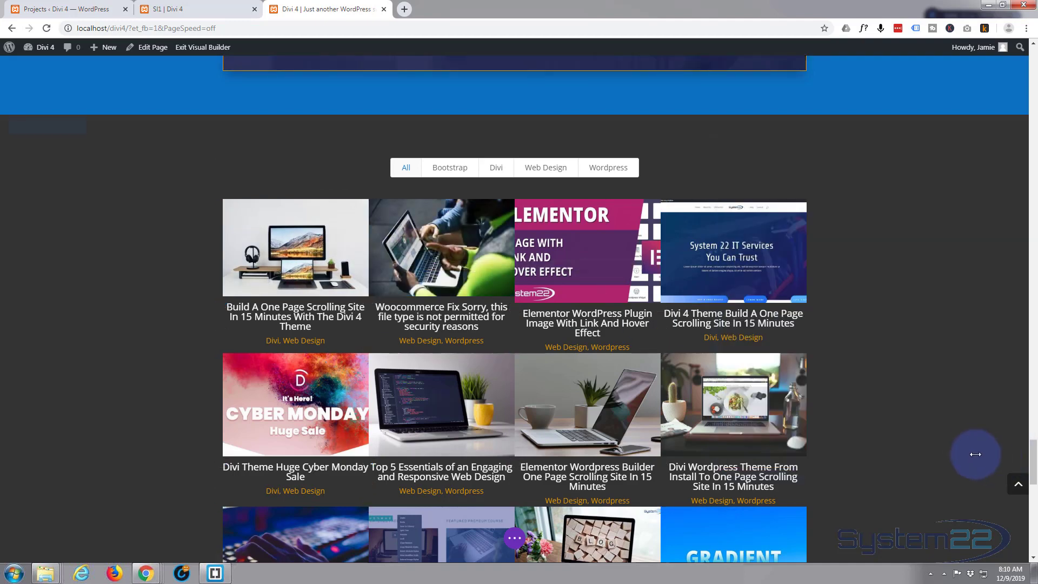
pyautogui.scroll(-8, 894, 339)
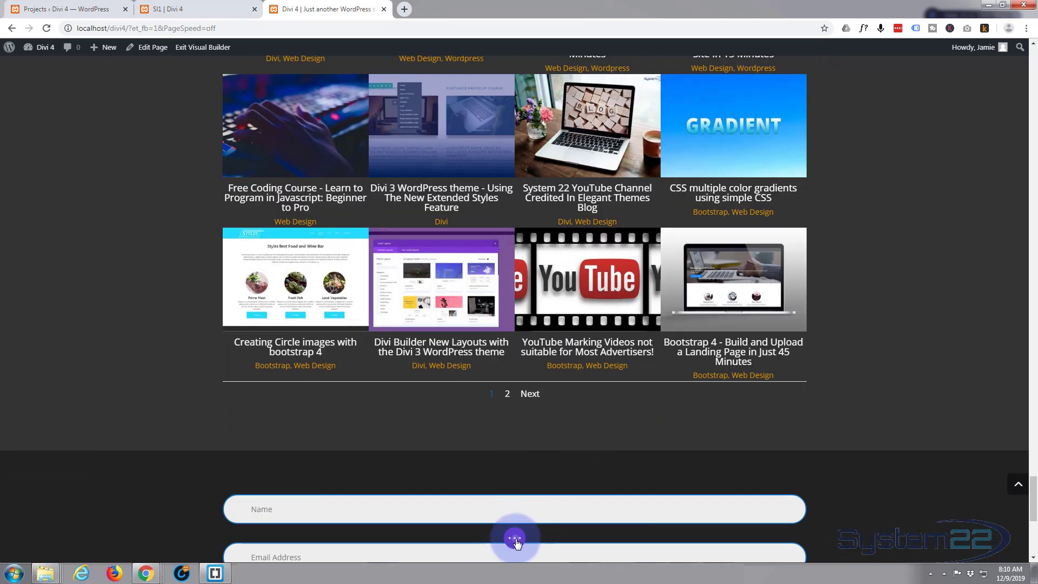
pyautogui.click(515, 539)
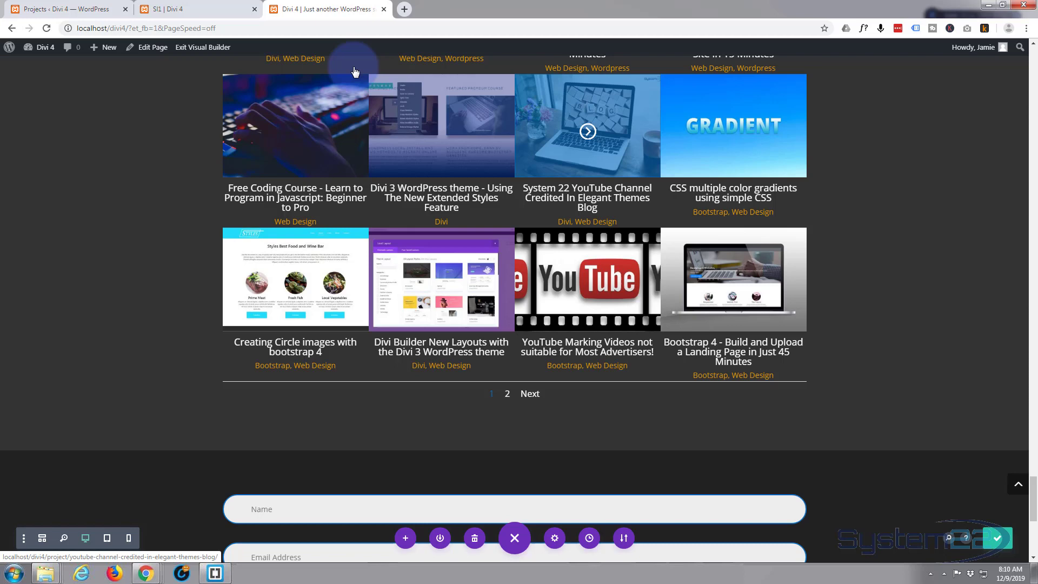
pyautogui.click(213, 49)
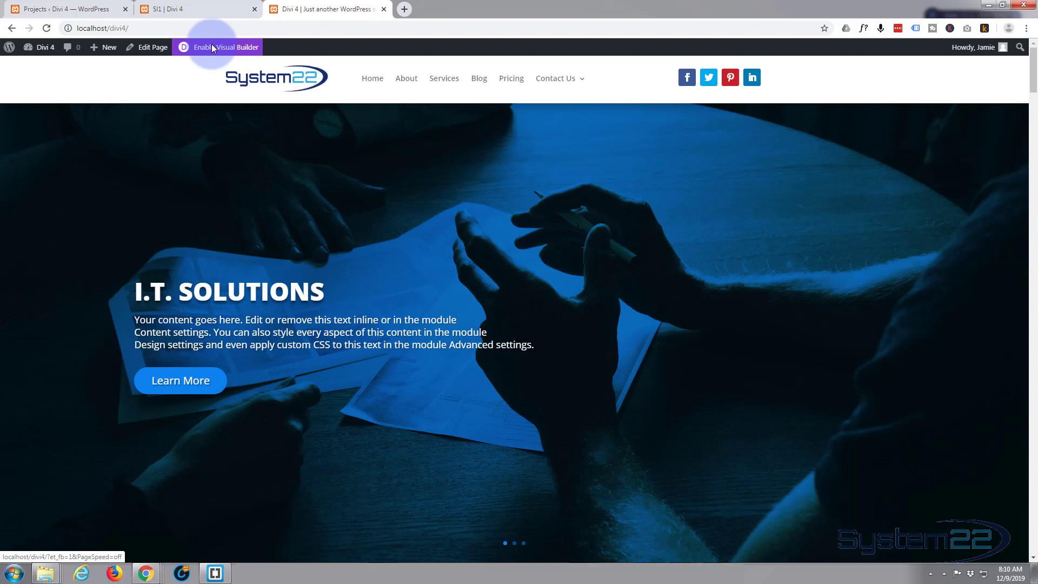
# Try the Bootstrap, Divi, Web Design, Wordpress and All filters, then open the Woocommerce Fix project.
pyautogui.scroll(-1, 302, 139)
pyautogui.scroll(-15, 301, 135)
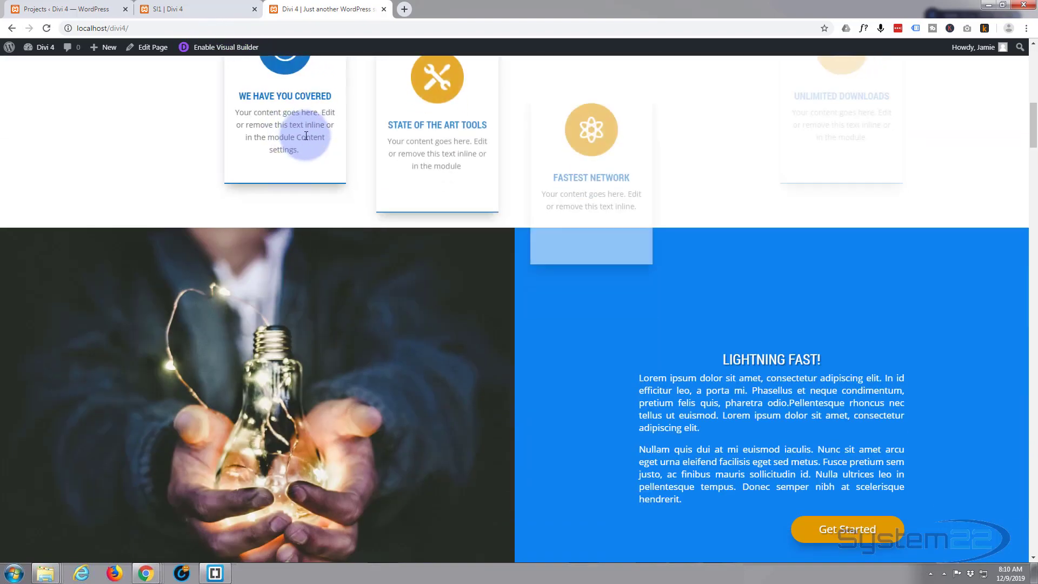
pyautogui.scroll(-15, 306, 135)
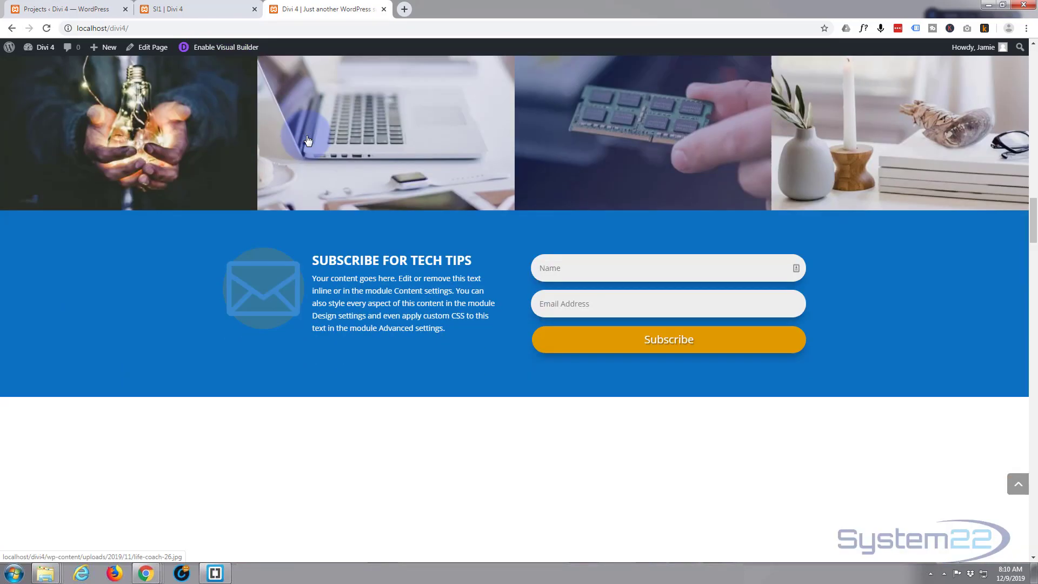
pyautogui.scroll(-15, 306, 135)
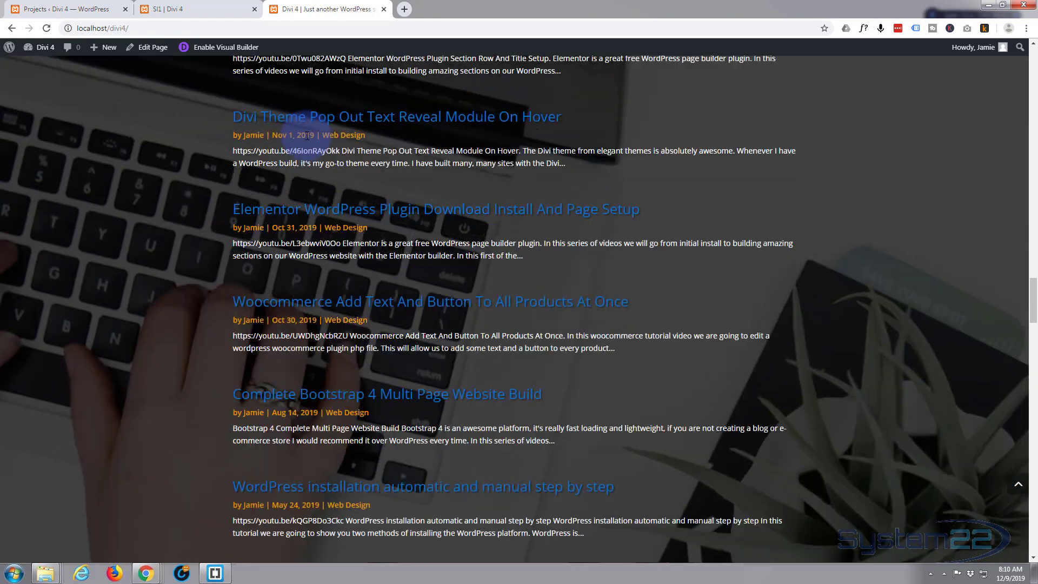
pyautogui.scroll(-15, 306, 135)
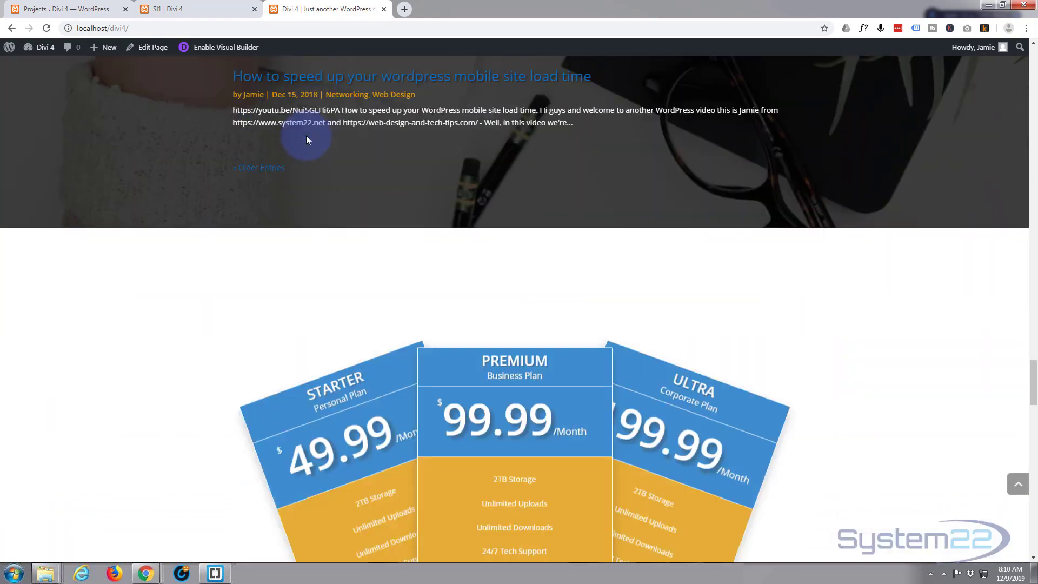
pyautogui.scroll(-15, 270, 157)
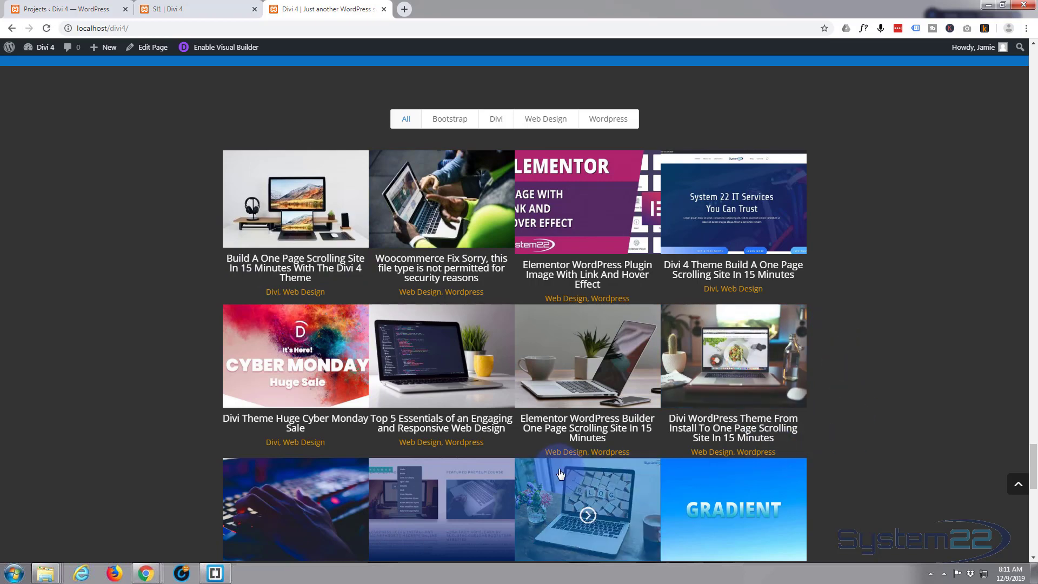
pyautogui.scroll(-2, 140, 455)
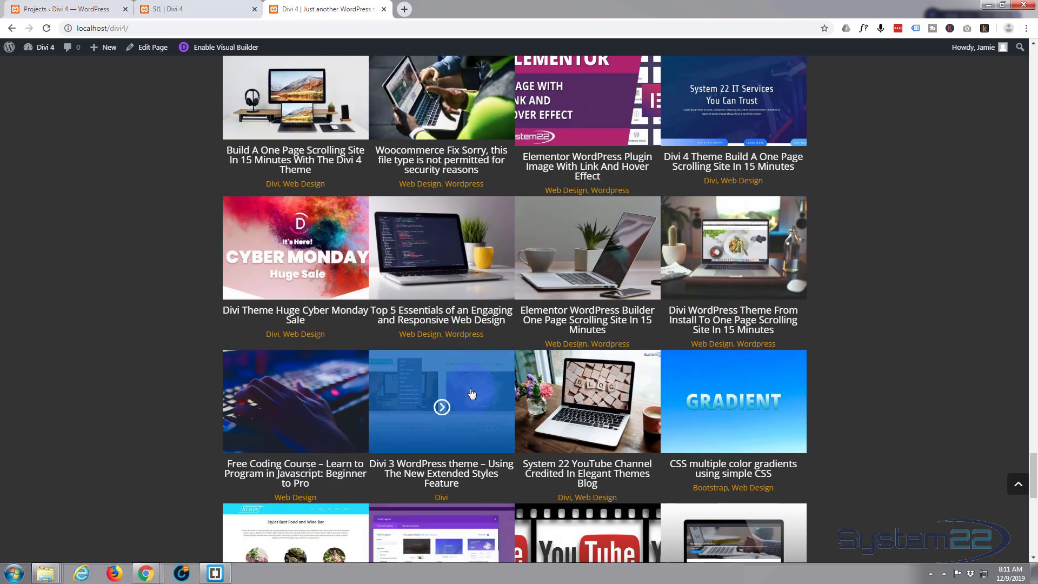
pyautogui.scroll(3, 471, 395)
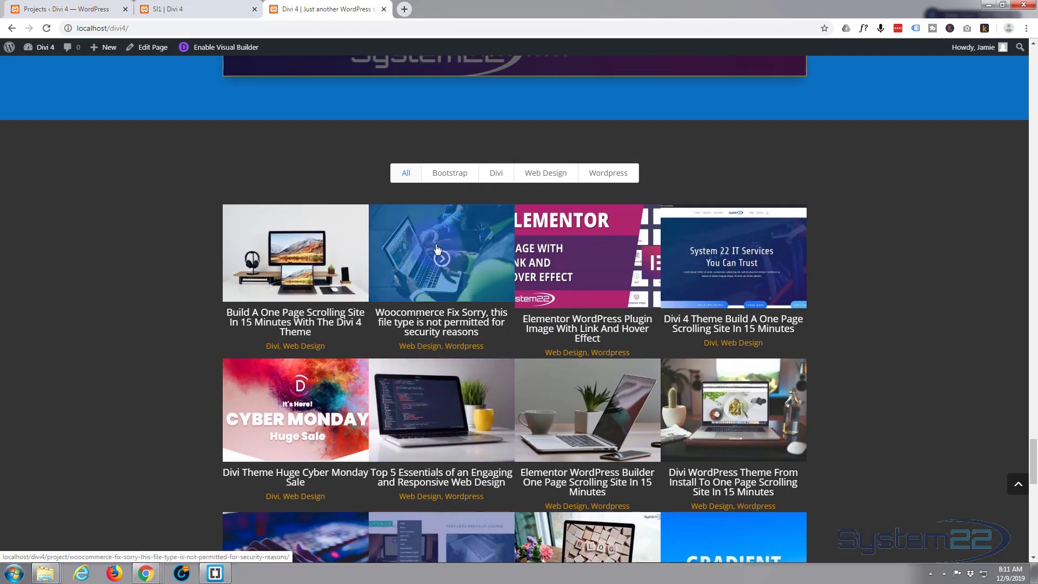
pyautogui.click(446, 181)
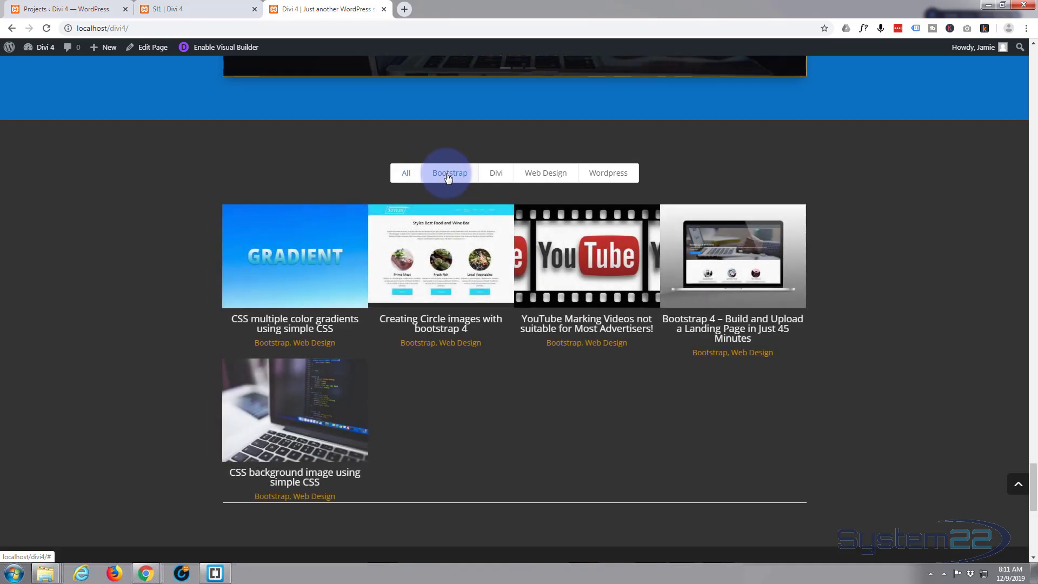
pyautogui.click(484, 179)
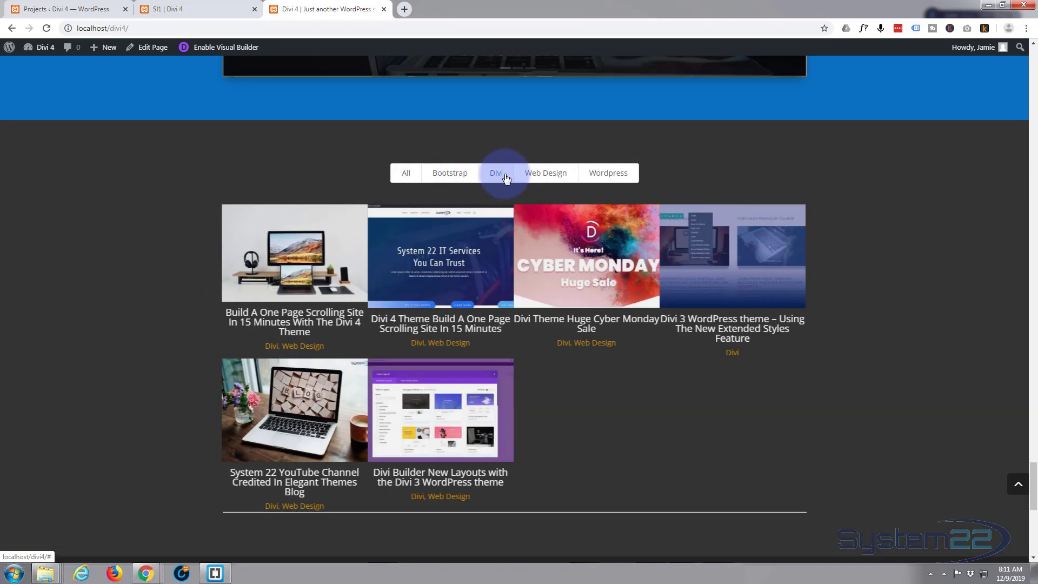
pyautogui.click(555, 180)
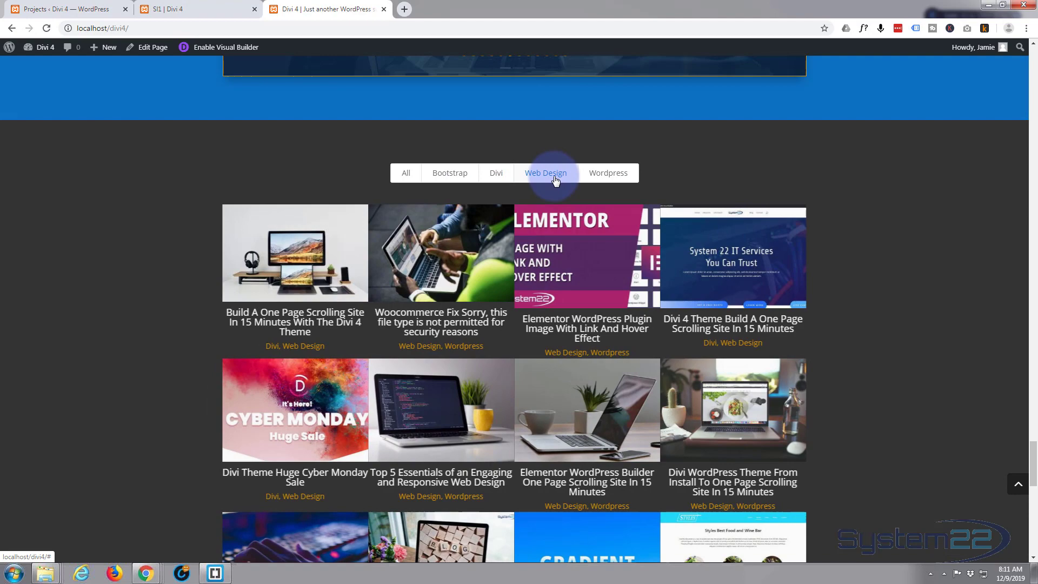
pyautogui.click(608, 180)
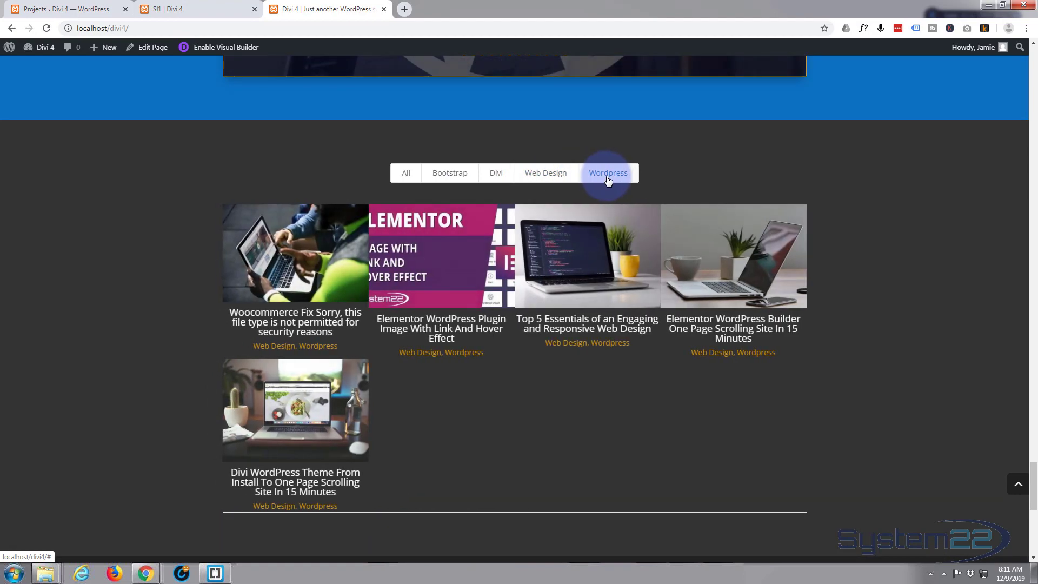
pyautogui.click(409, 178)
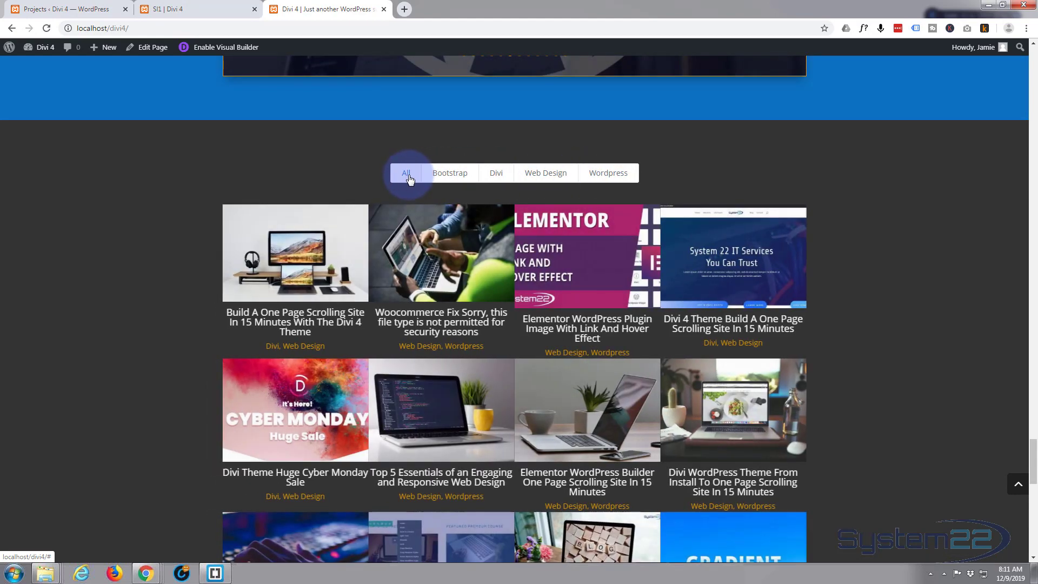
pyautogui.click(442, 265)
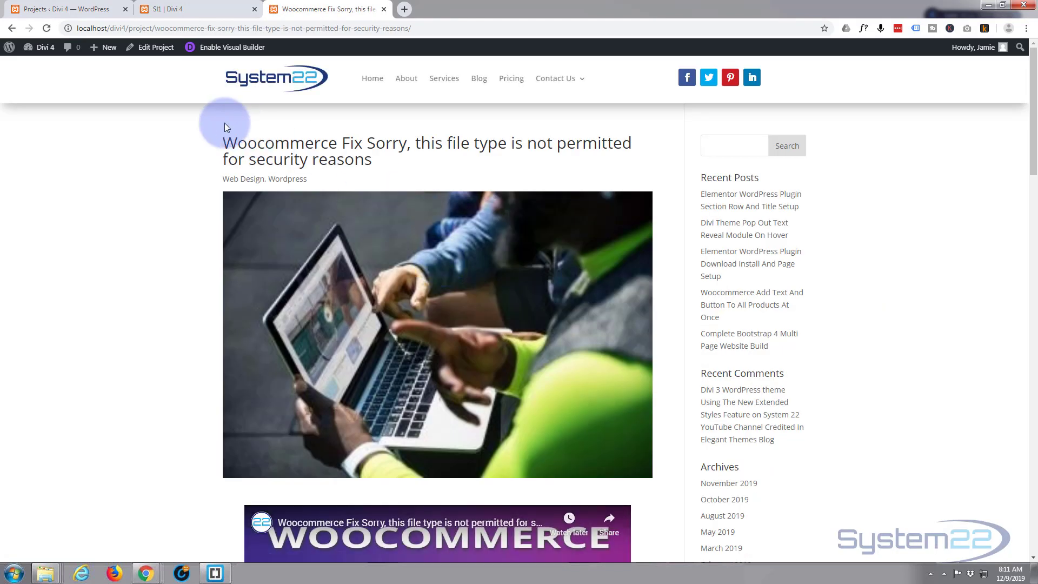
# Return to the homepage portfolio and check the hover overlays on several tiles.
pyautogui.click(13, 31)
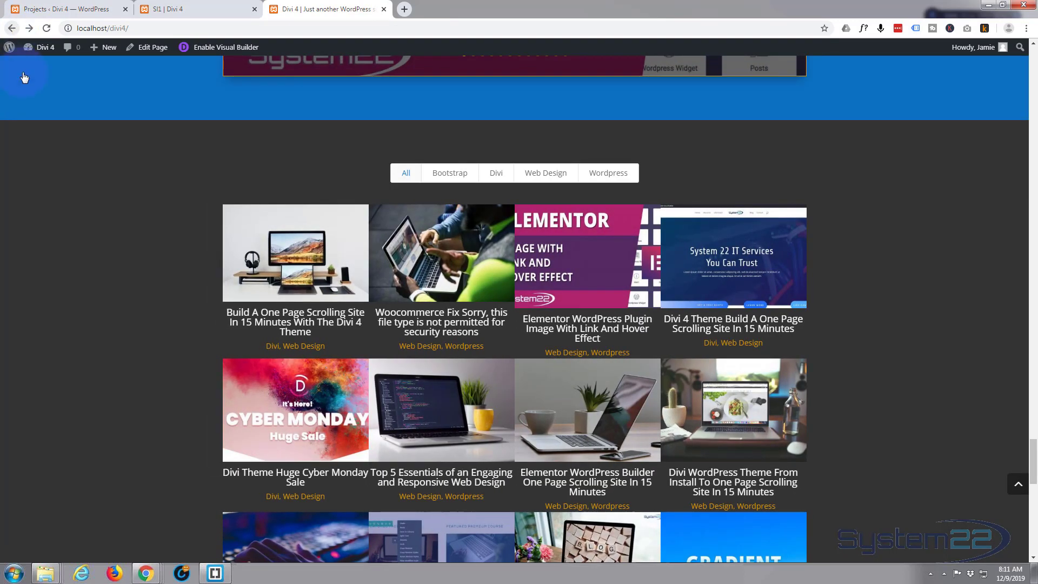
pyautogui.scroll(-1, 77, 237)
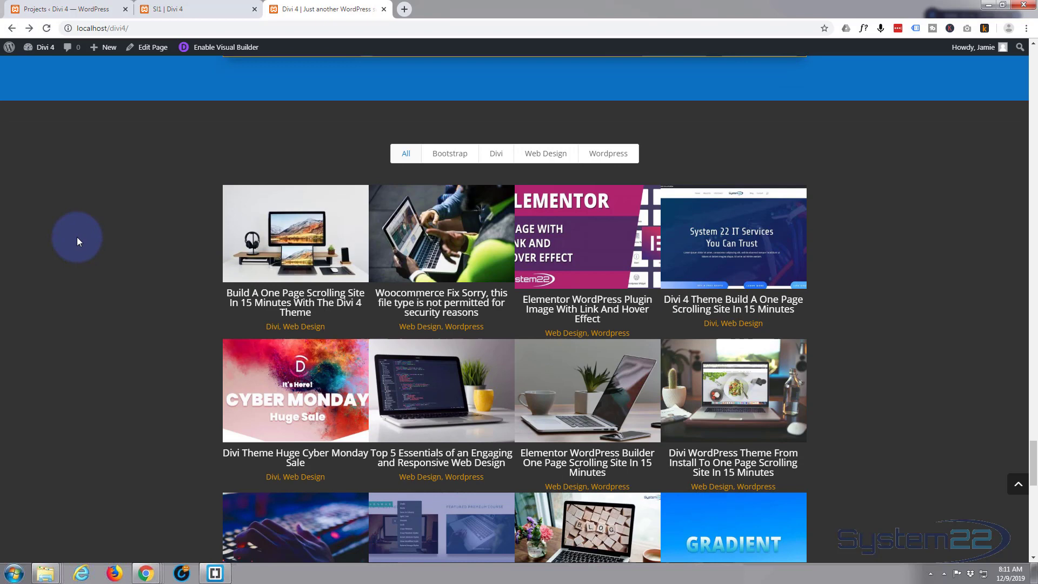
pyautogui.scroll(-1, 78, 236)
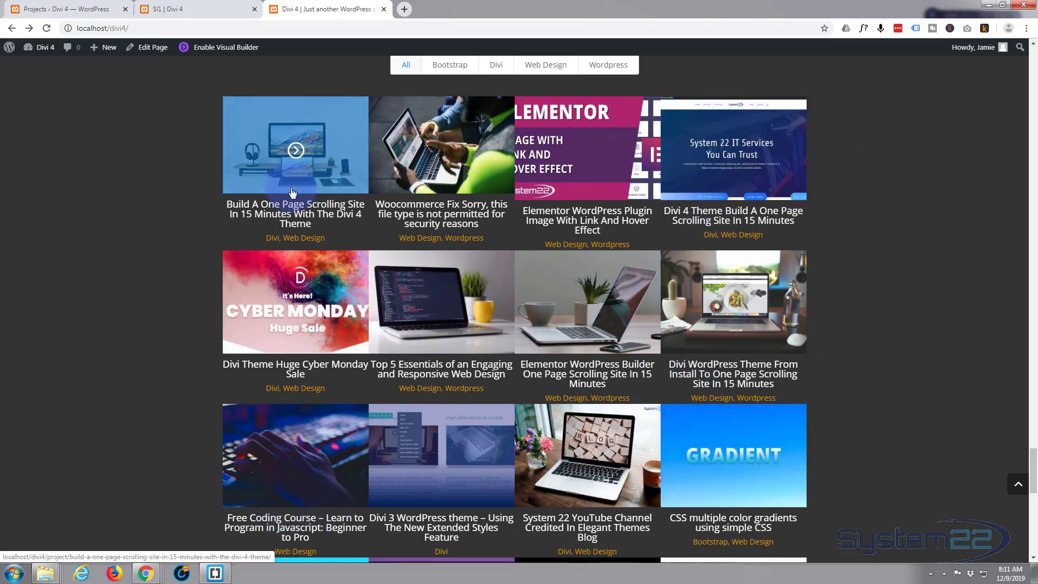
pyautogui.click(842, 230)
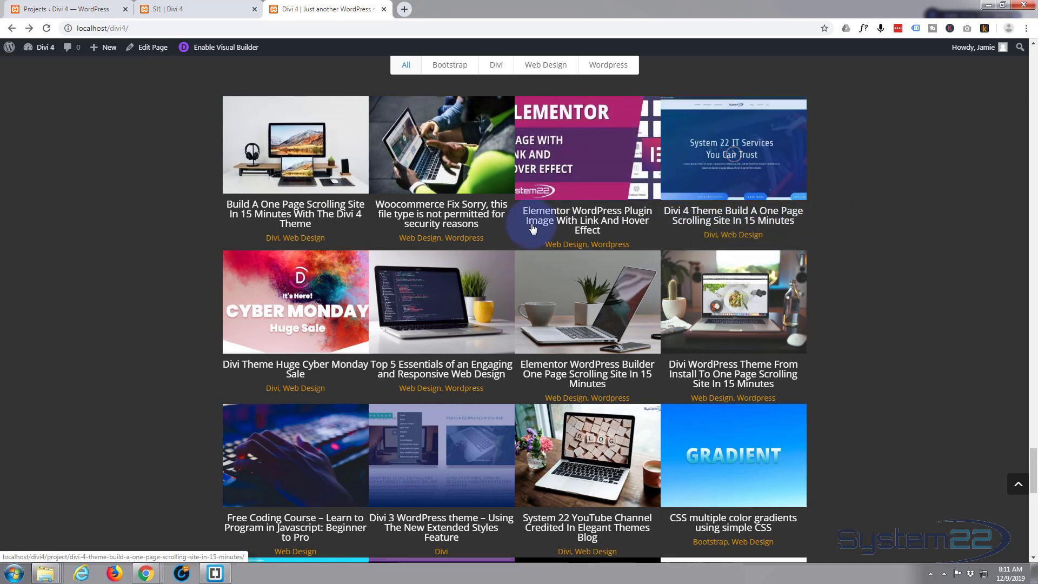
pyautogui.click(438, 229)
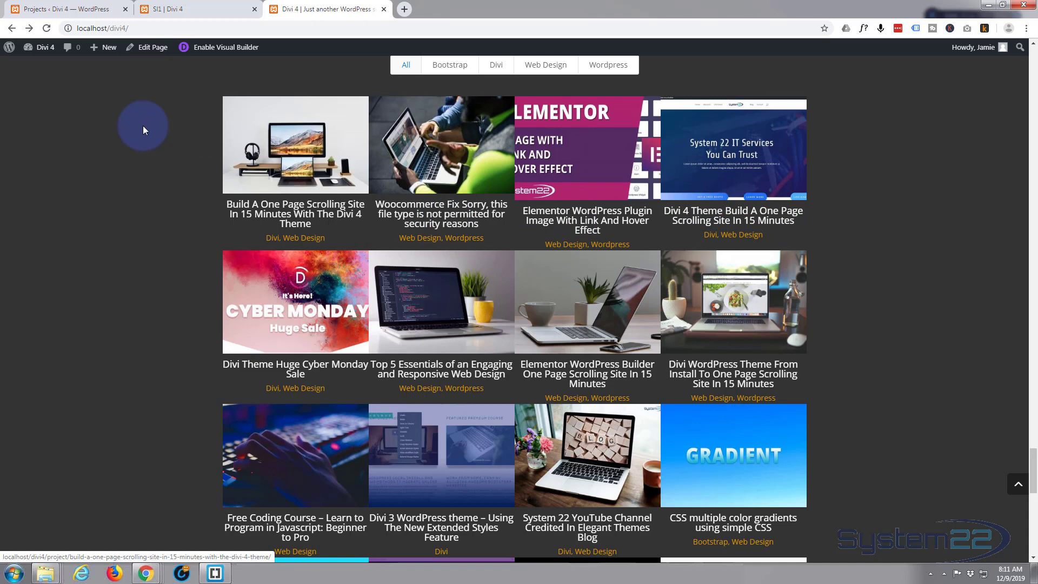
pyautogui.click(778, 223)
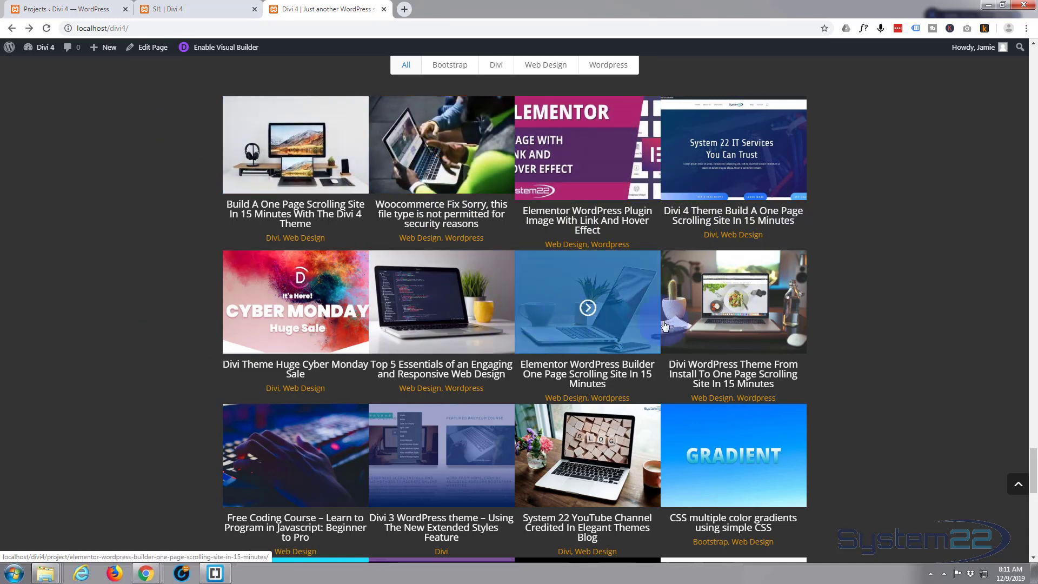
pyautogui.click(894, 169)
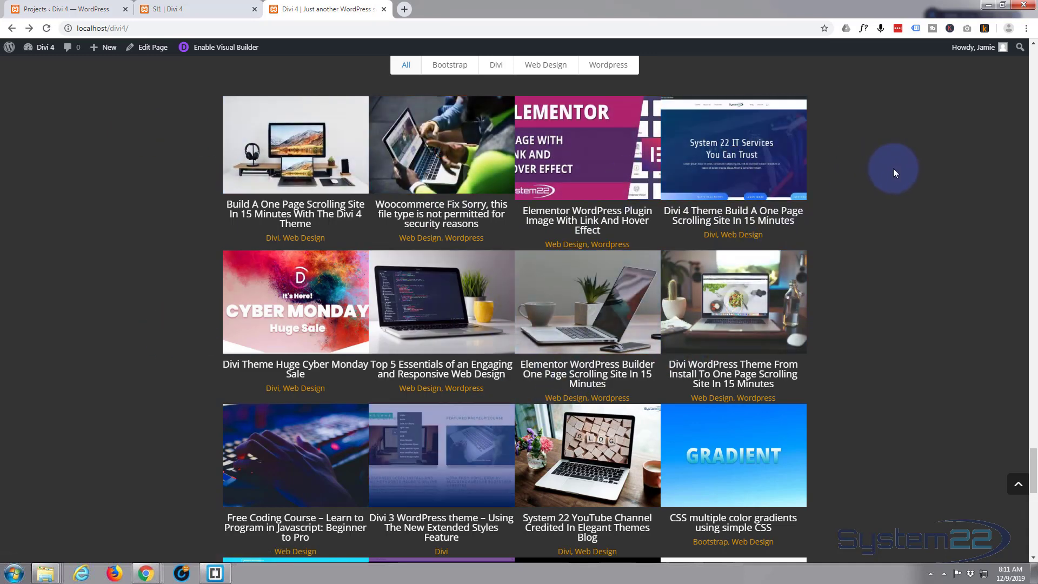
pyautogui.scroll(1, 895, 174)
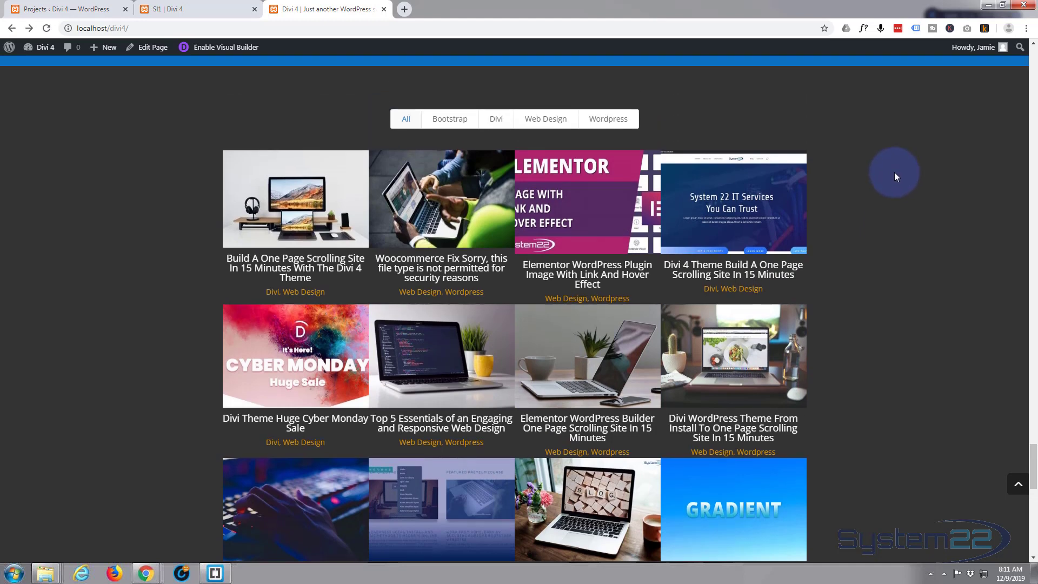
pyautogui.click(376, 108)
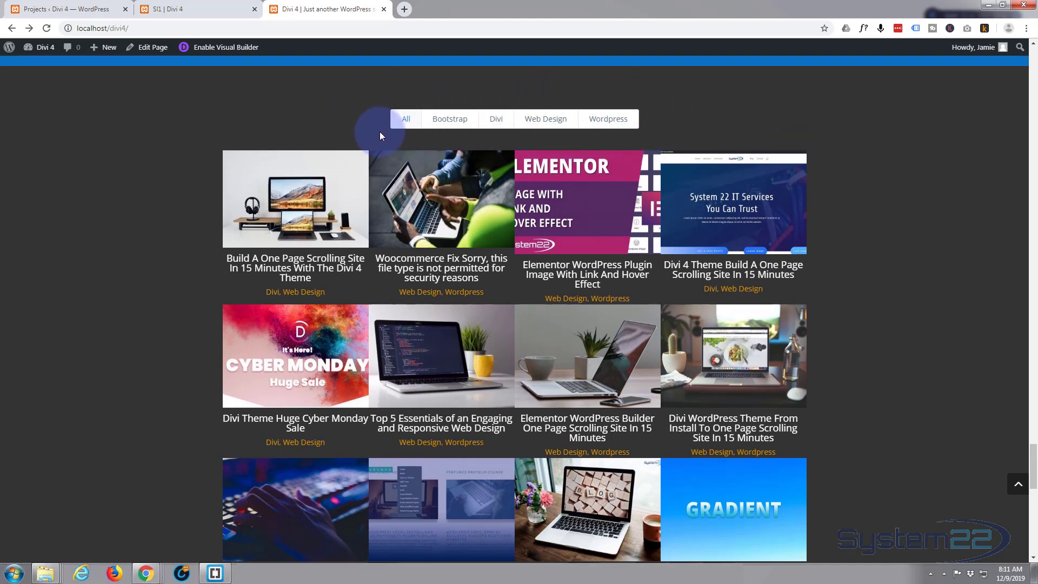
# Filter by Wordpress, Web Design, Divi and Bootstrap, then return to All.
pyautogui.click(621, 120)
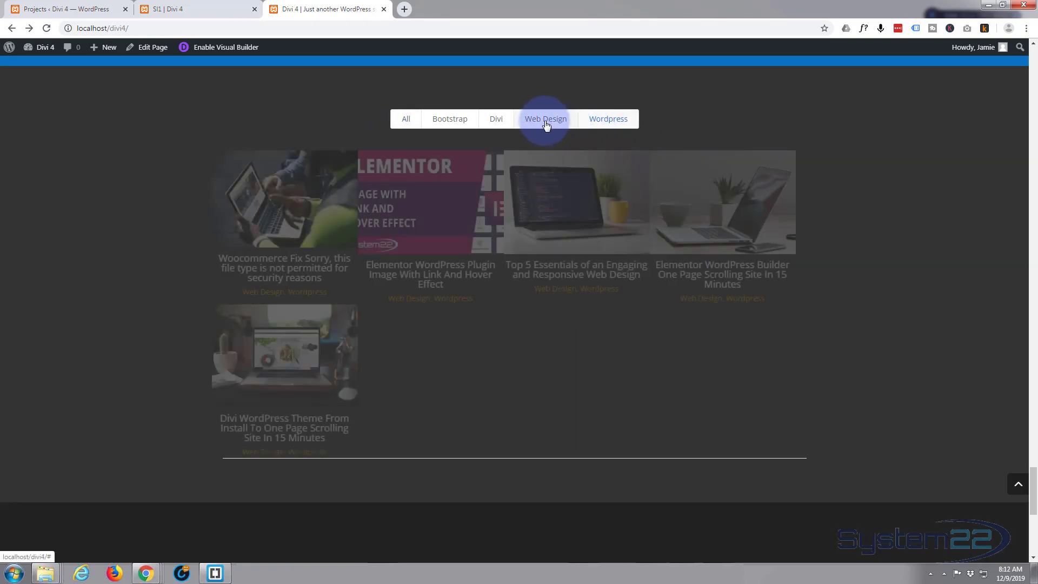
pyautogui.click(544, 119)
pyautogui.click(477, 121)
pyautogui.click(452, 118)
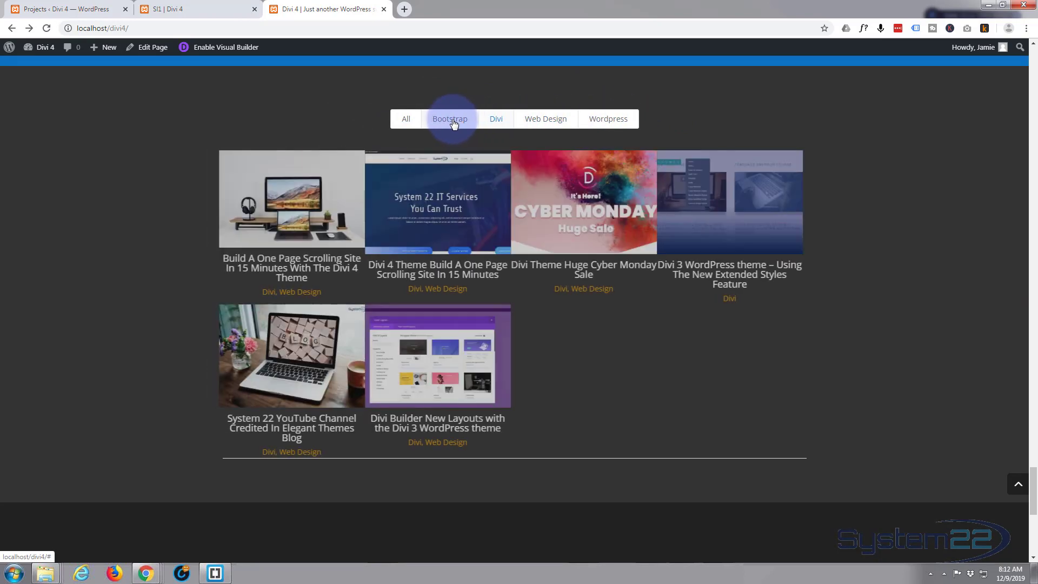
pyautogui.click(406, 120)
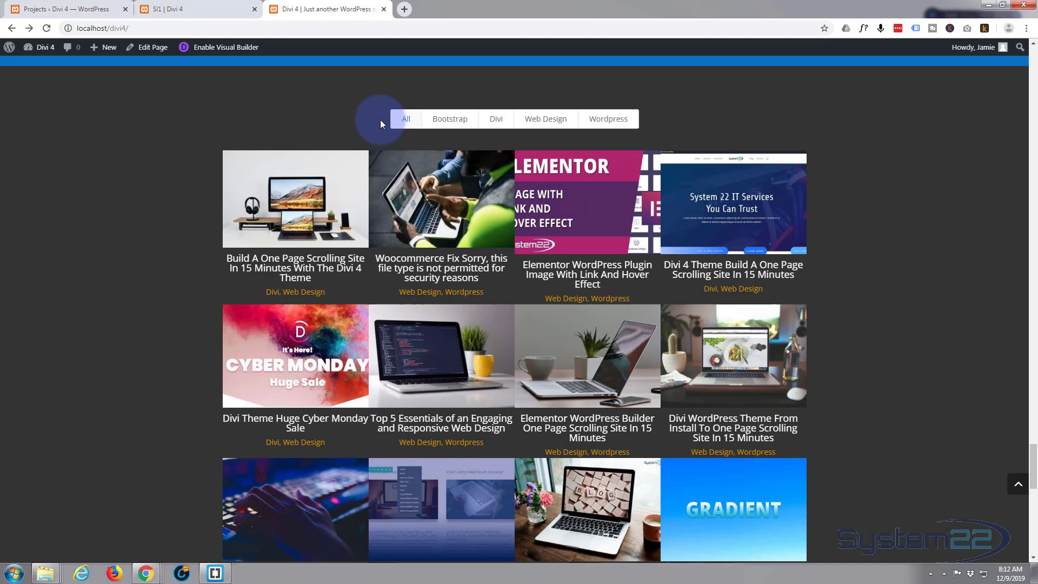